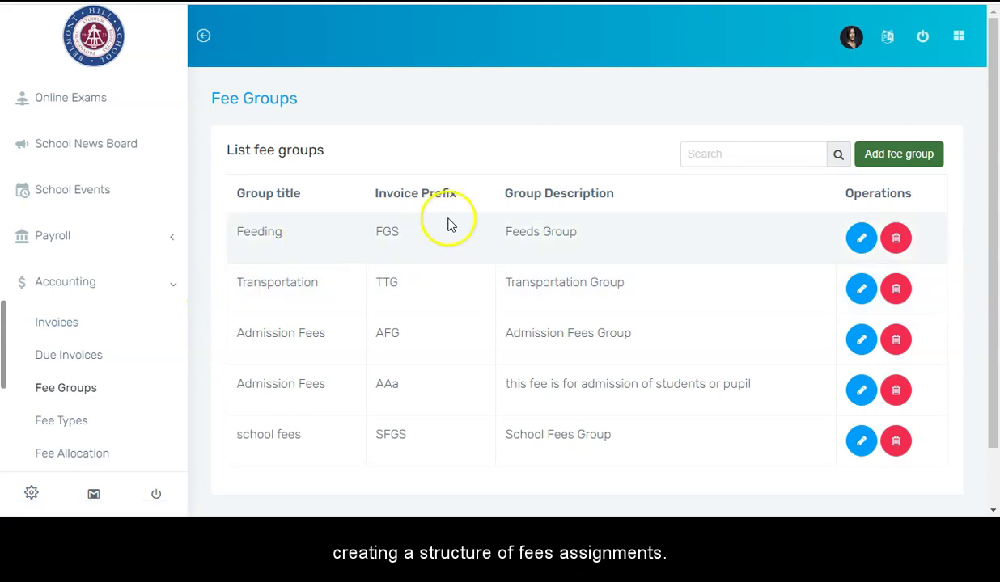
Start a new fee group titled "demo school fee" with the description "Fee group for junior secondary school"
{"action": "scroll", "coordinate": [614, 227], "scroll_direction": "down", "scroll_amount": 1}
{"action": "scroll", "coordinate": [614, 227], "scroll_direction": "down", "scroll_amount": 1}
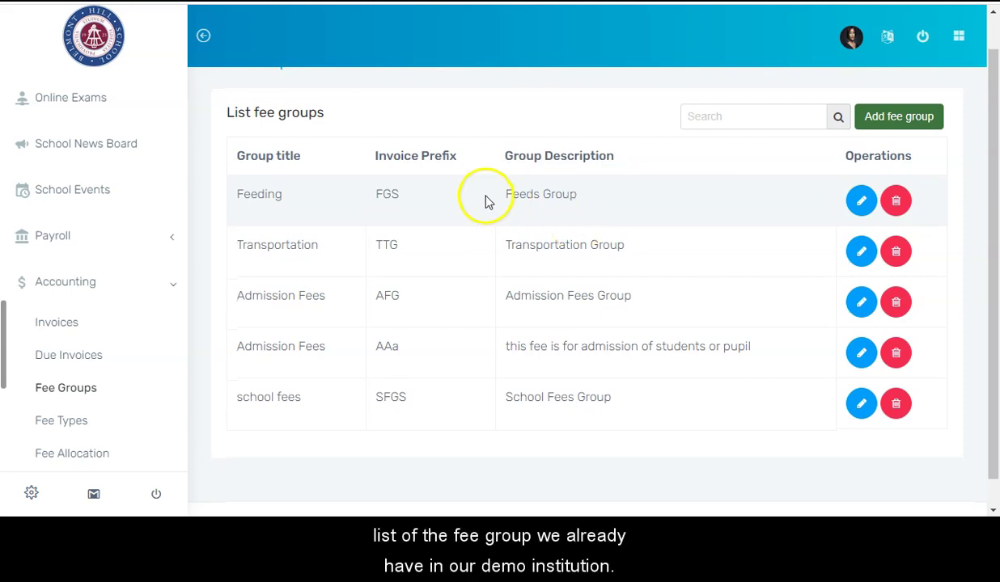
{"action": "scroll", "coordinate": [480, 302], "scroll_direction": "down", "scroll_amount": 1}
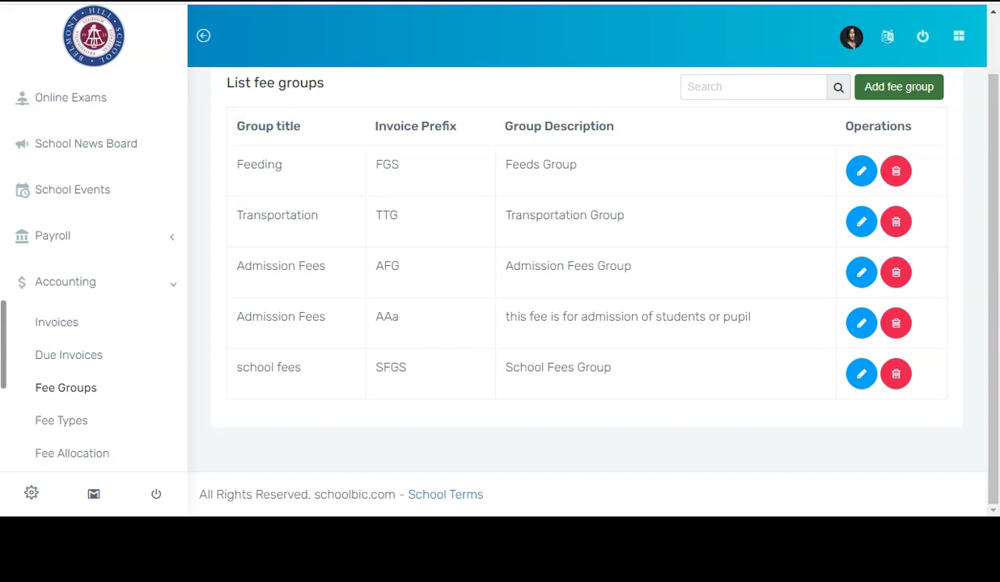
{"action": "scroll", "coordinate": [587, 283], "scroll_direction": "up", "scroll_amount": 2}
{"action": "left_click", "coordinate": [891, 150]}
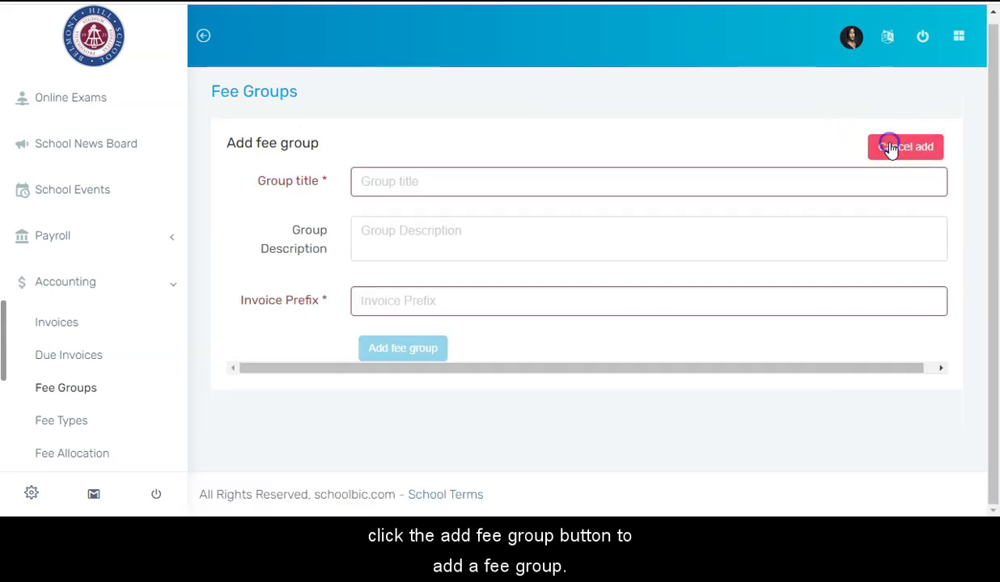
{"action": "left_click", "coordinate": [418, 178]}
{"action": "type", "text": "demo school fee"}
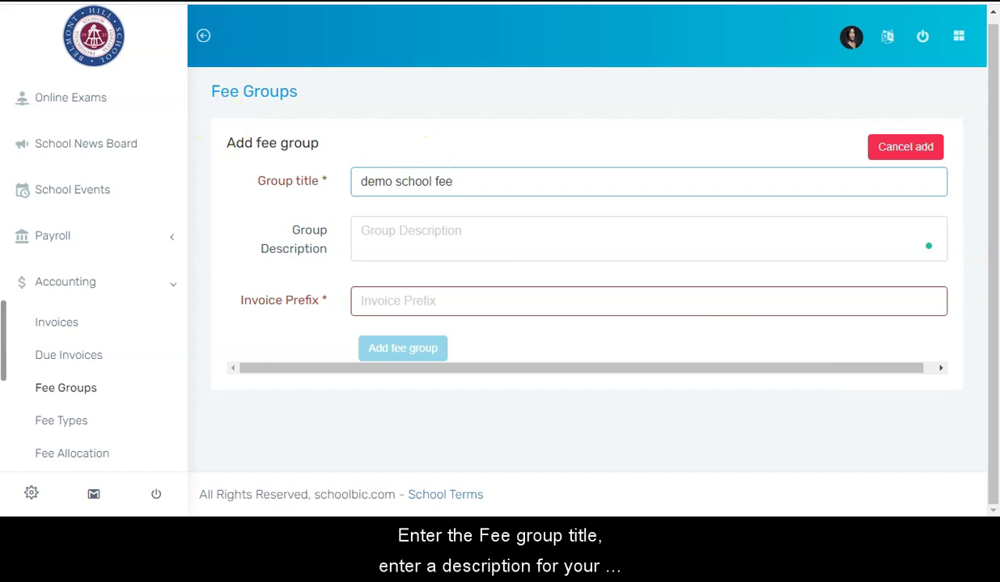
{"action": "left_click", "coordinate": [374, 235]}
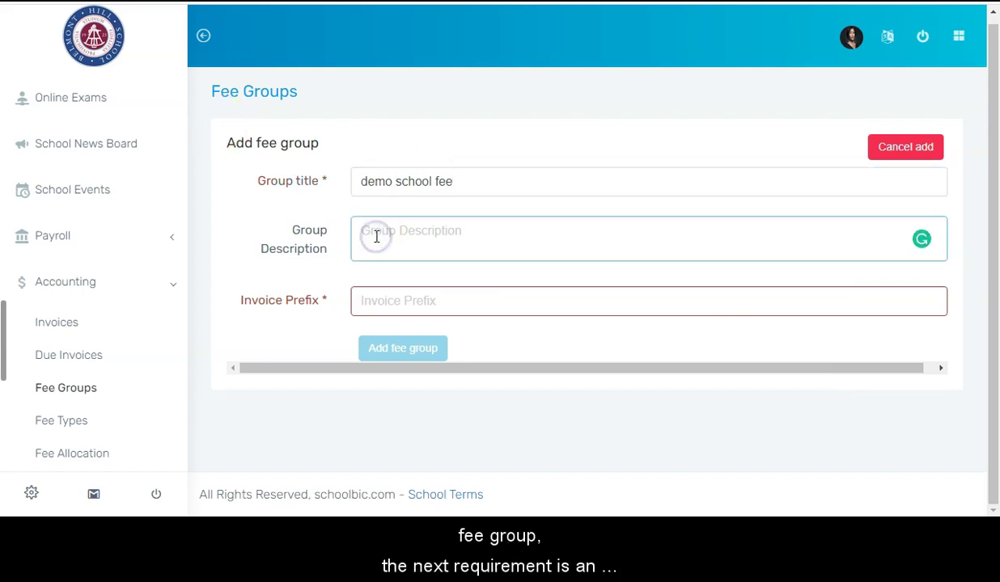
{"action": "type", "text": "Fee group for junior secondary school"}
Set the new fee group's invoice prefix to DFFS and add the group to the list
{"action": "left_click", "coordinate": [376, 301]}
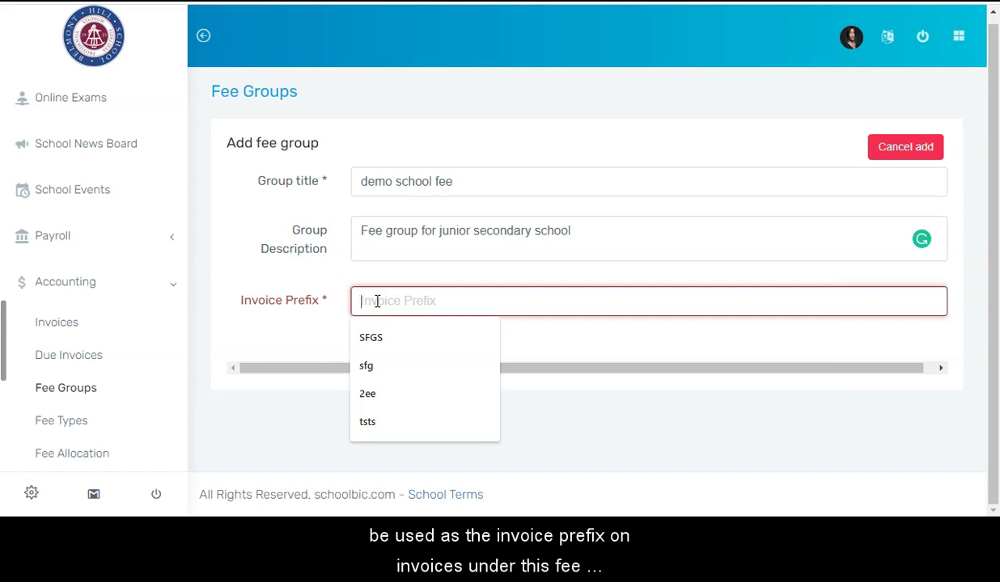
{"action": "type", "text": "D"}
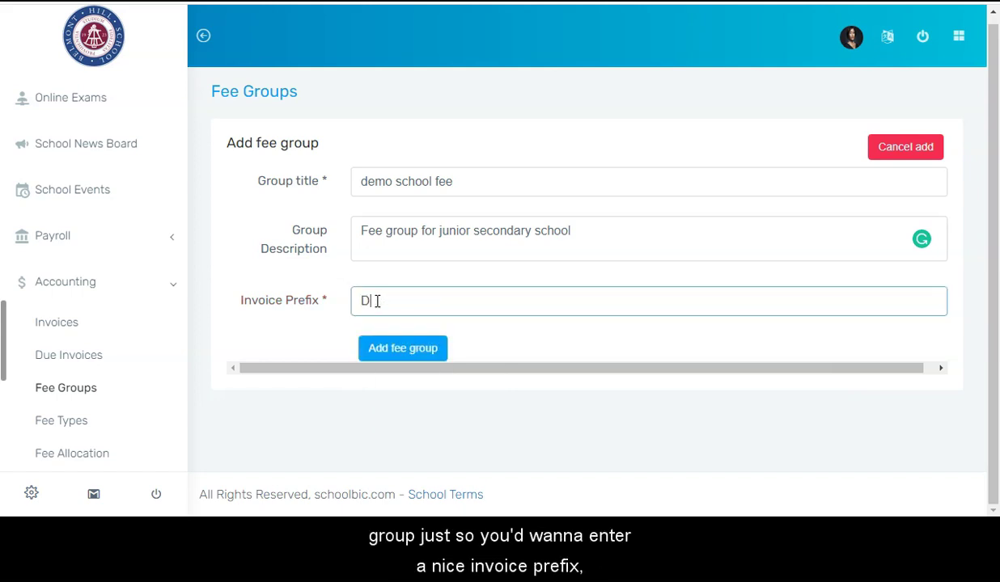
{"action": "type", "text": "F"}
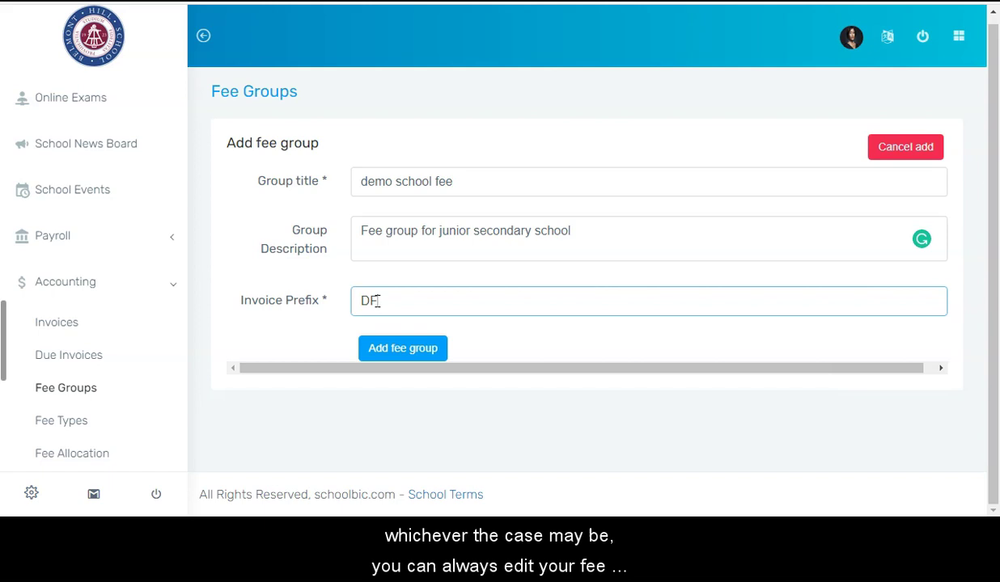
{"action": "type", "text": "Fd"}
{"action": "key", "text": "BackSpace"}
{"action": "type", "text": "s"}
{"action": "key", "text": "BackSpace"}
{"action": "type", "text": "S"}
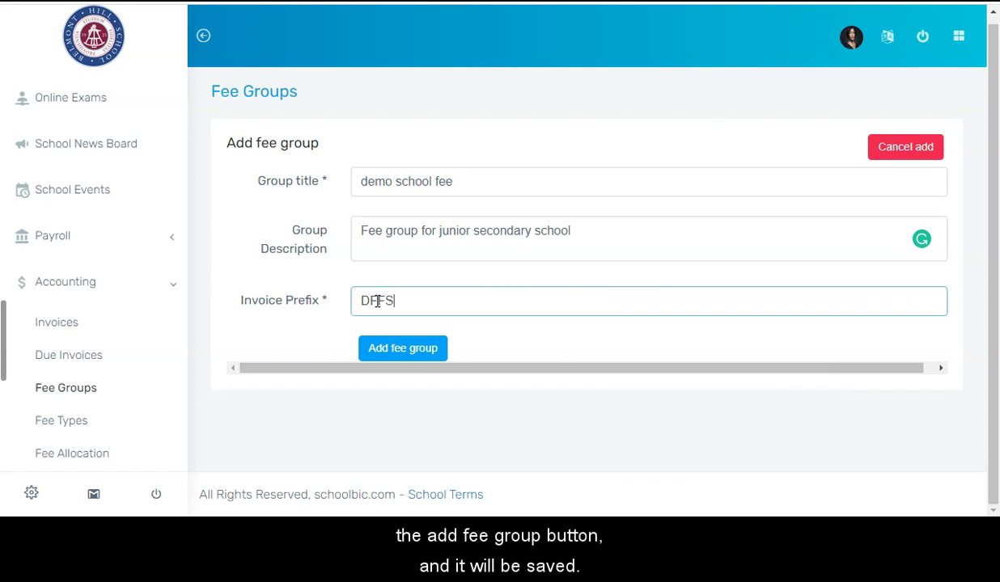
{"action": "left_click", "coordinate": [404, 350]}
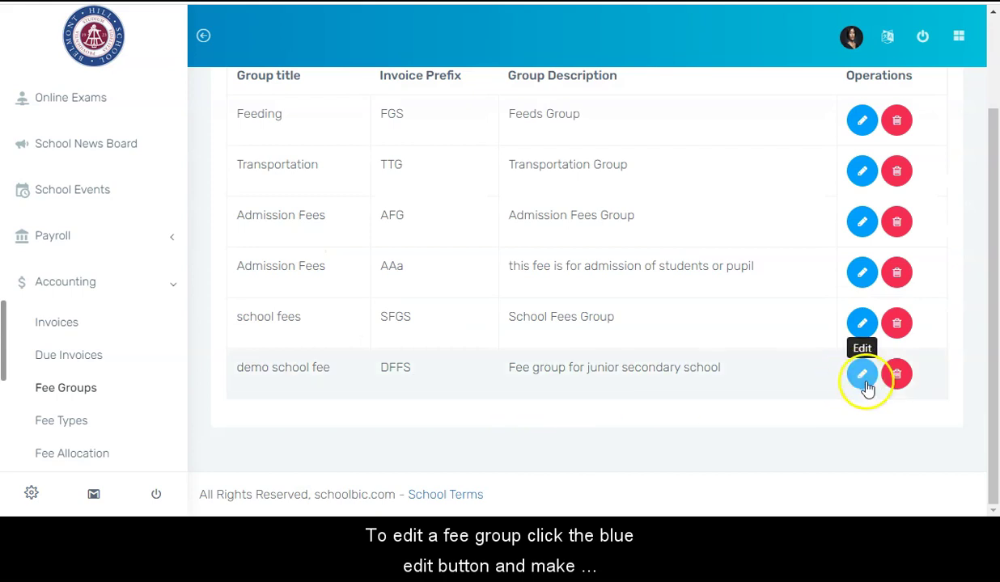
Open the demo school fee group for editing and save it without changing its details
{"action": "left_click", "coordinate": [865, 378]}
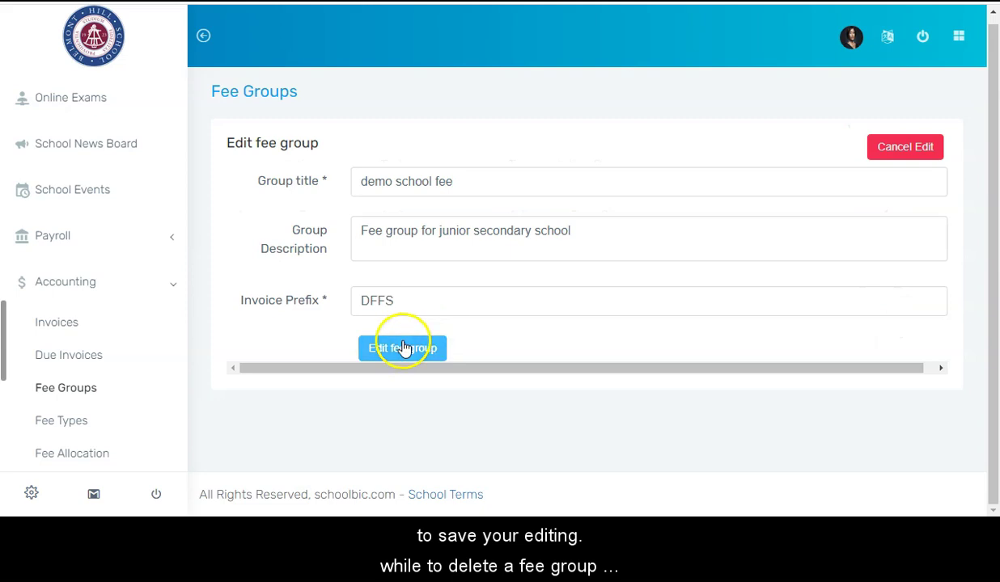
{"action": "left_click", "coordinate": [402, 347]}
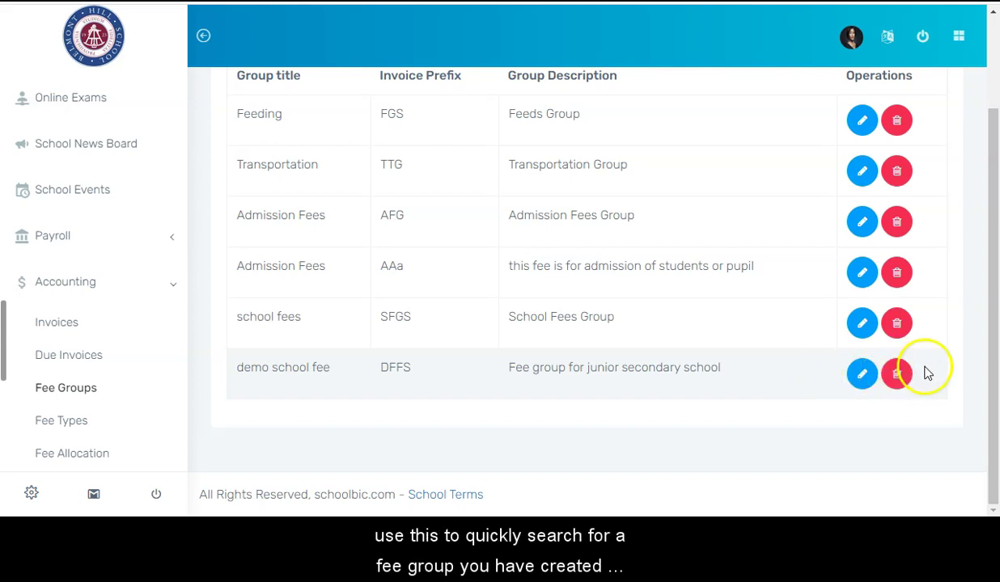
Search the fee groups list for "demo"
{"action": "scroll", "coordinate": [728, 203], "scroll_direction": "up", "scroll_amount": 2}
{"action": "left_click", "coordinate": [713, 154]}
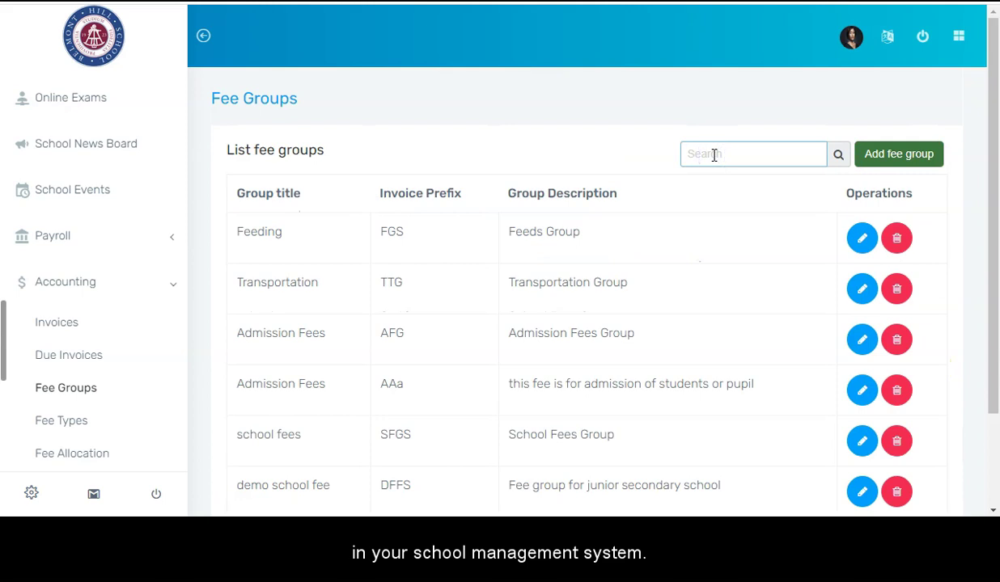
{"action": "type", "text": "demo"}
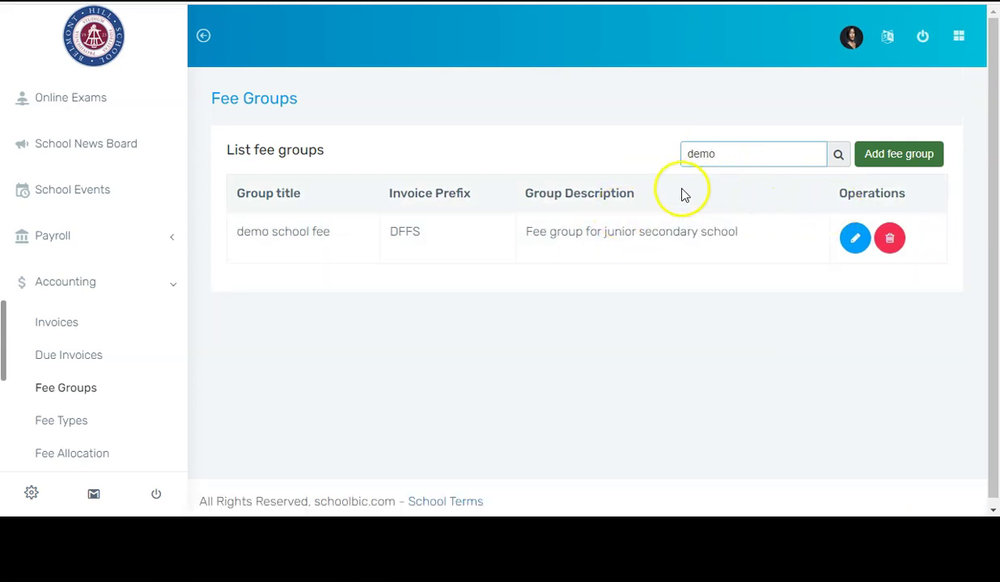
Go to the Accounting fee types and start a new fee type titled "School Fees"
{"action": "left_click", "coordinate": [171, 284]}
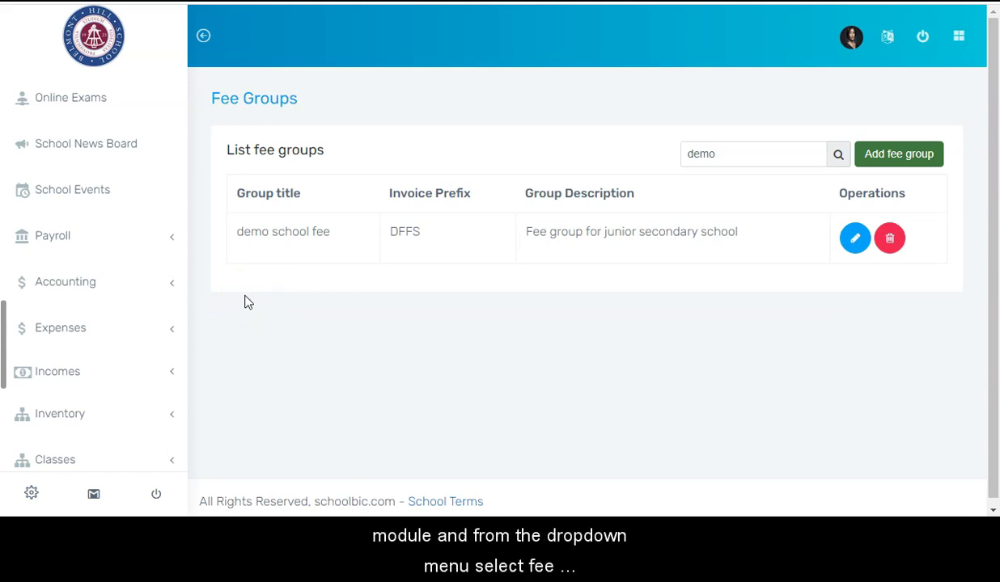
{"action": "left_click", "coordinate": [170, 289]}
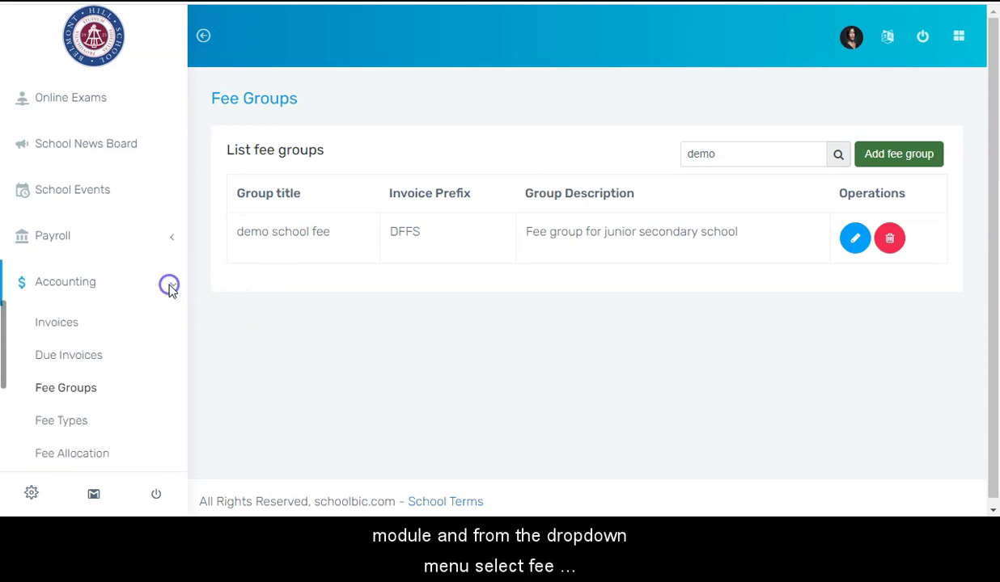
{"action": "left_click", "coordinate": [71, 418]}
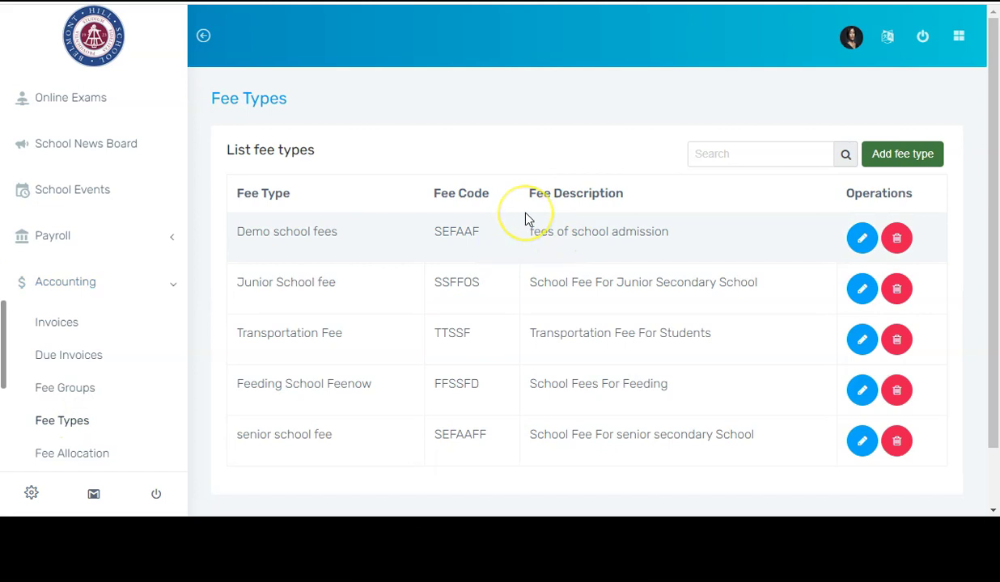
{"action": "left_click", "coordinate": [894, 161]}
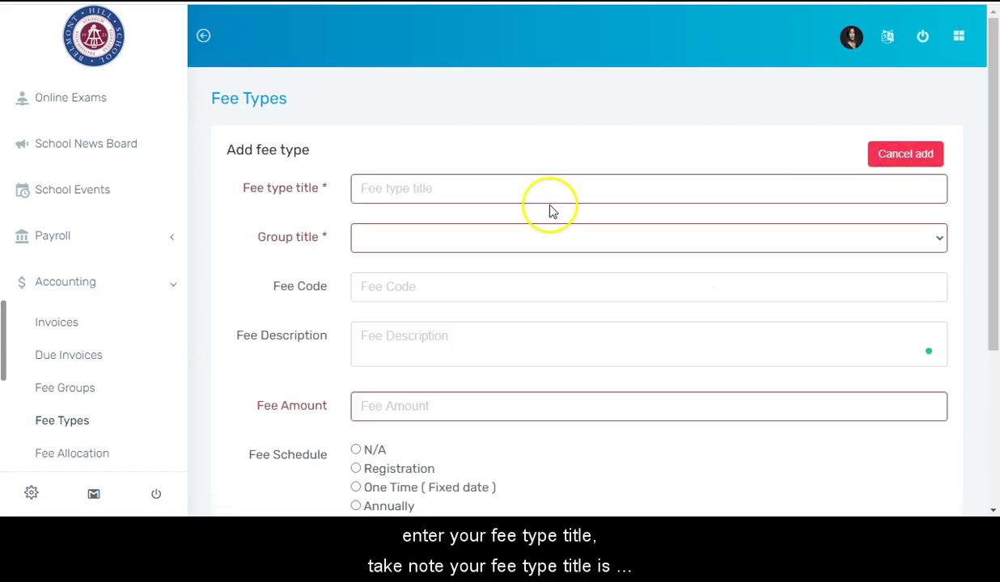
{"action": "left_click", "coordinate": [512, 193]}
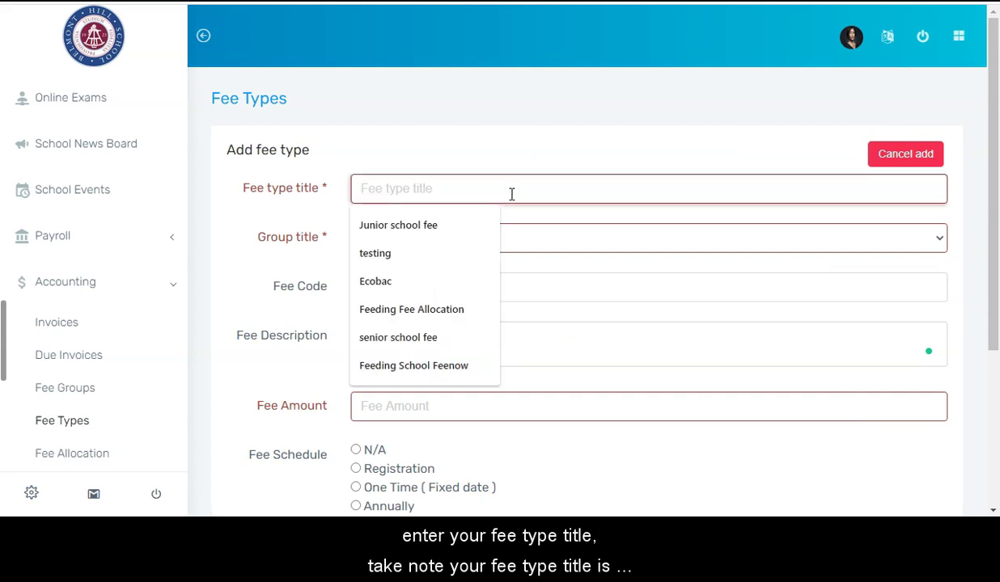
{"action": "type", "text": "School Fees"}
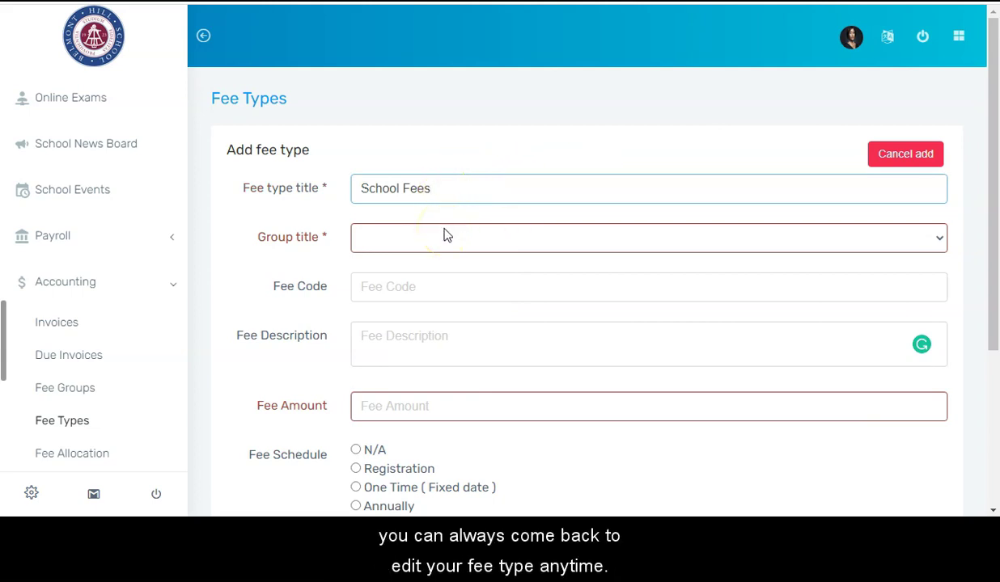
Assign the new fee type to the "demo school fee" group
{"action": "left_click", "coordinate": [443, 234]}
{"action": "left_click", "coordinate": [445, 232]}
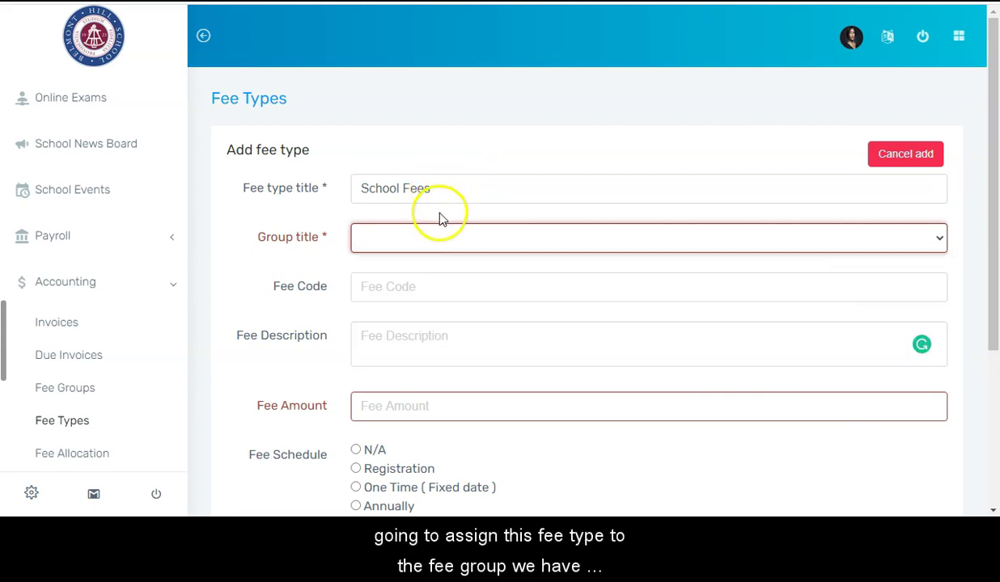
{"action": "left_click", "coordinate": [442, 236]}
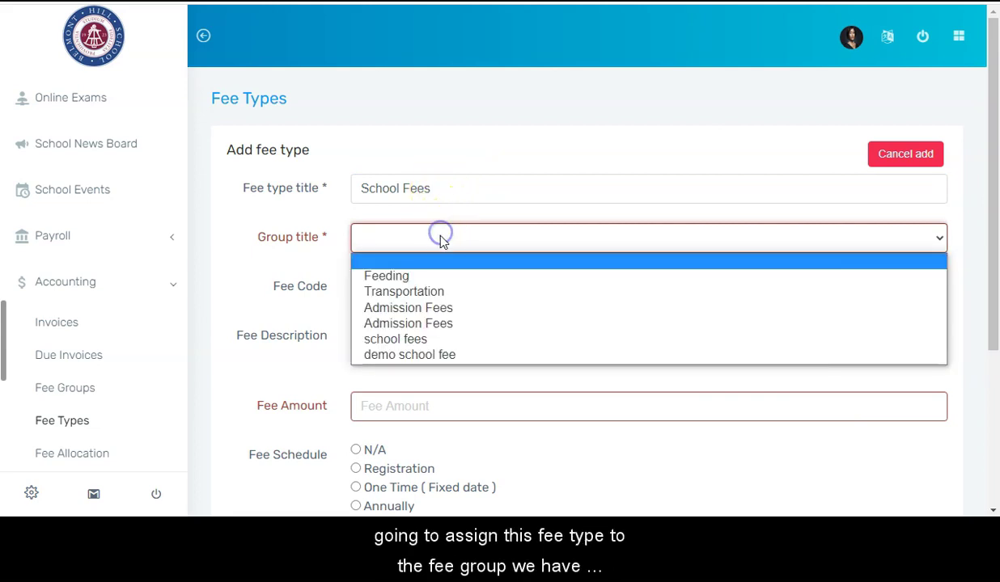
{"action": "left_click", "coordinate": [426, 356]}
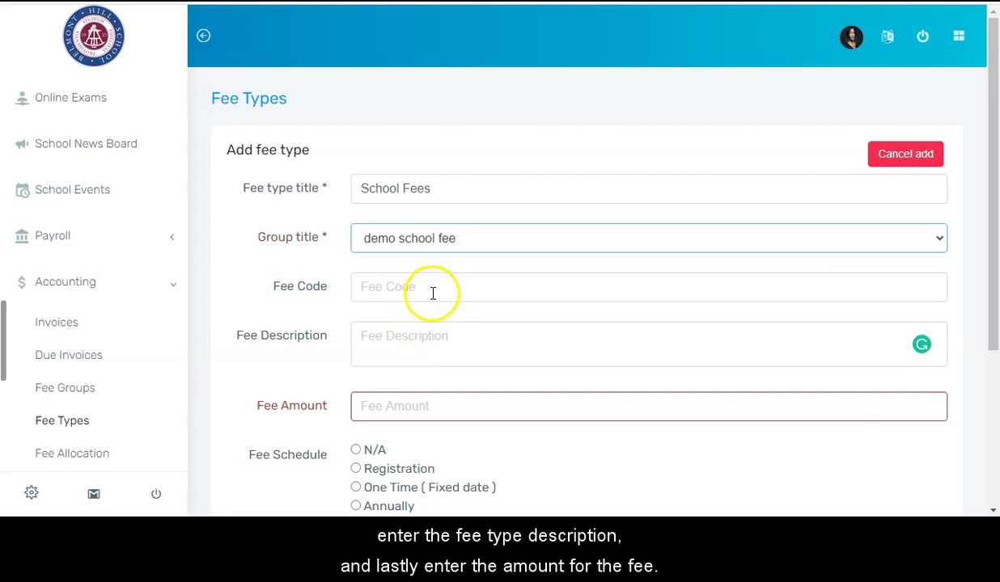
Set the fee code to FFSSFD and the fee description to "Demo fee for junior secondary school fees"
{"action": "left_click", "coordinate": [433, 293]}
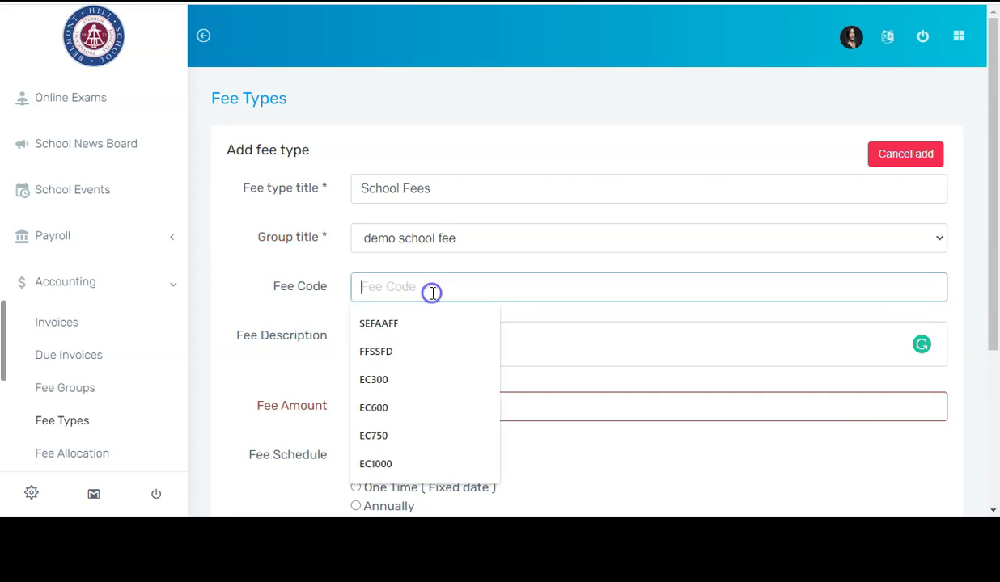
{"action": "left_click", "coordinate": [398, 340]}
{"action": "left_click", "coordinate": [395, 339]}
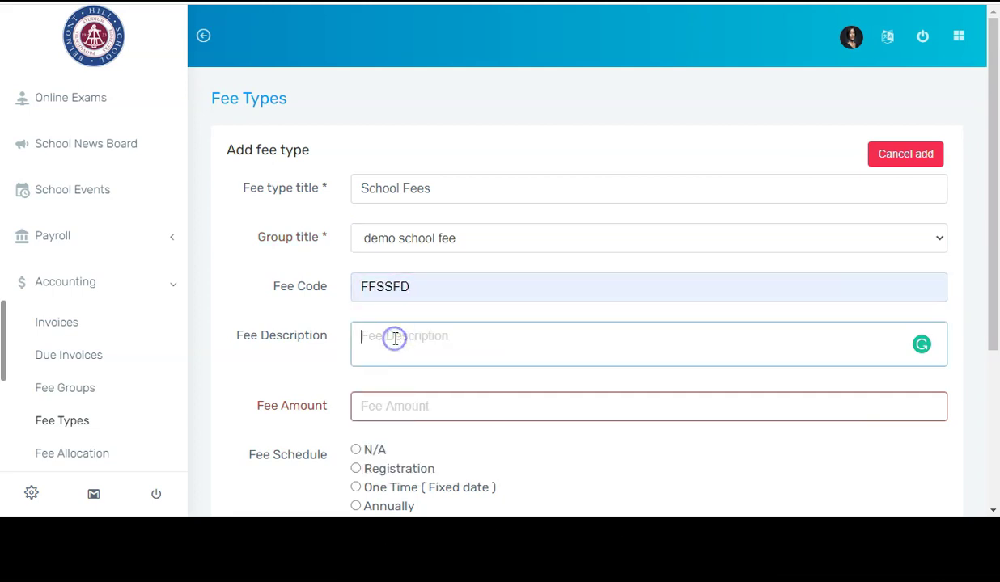
{"action": "type", "text": "Demo fee for junior secondary school fees"}
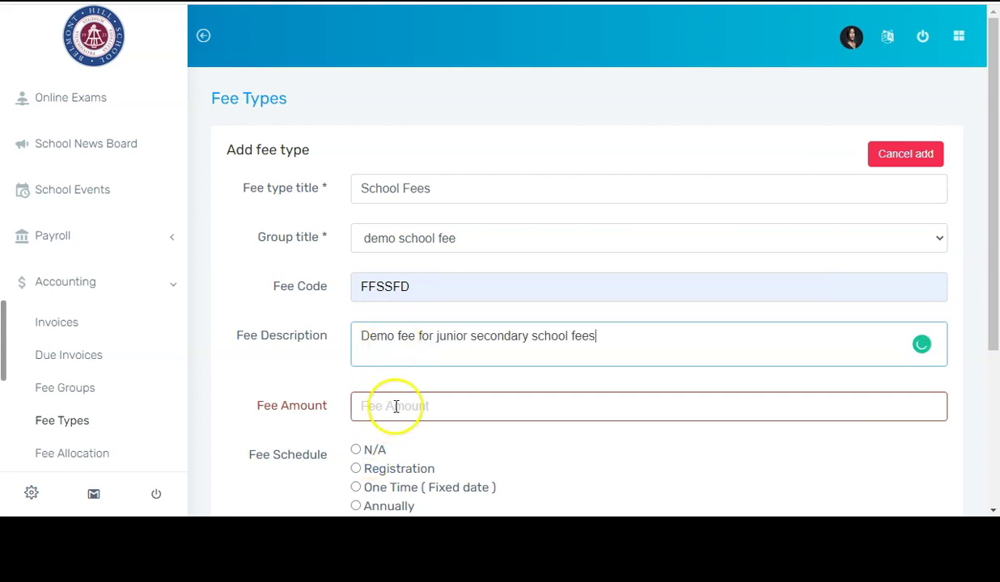
Set the amount of the new fee type to 1000
{"action": "left_click", "coordinate": [396, 406]}
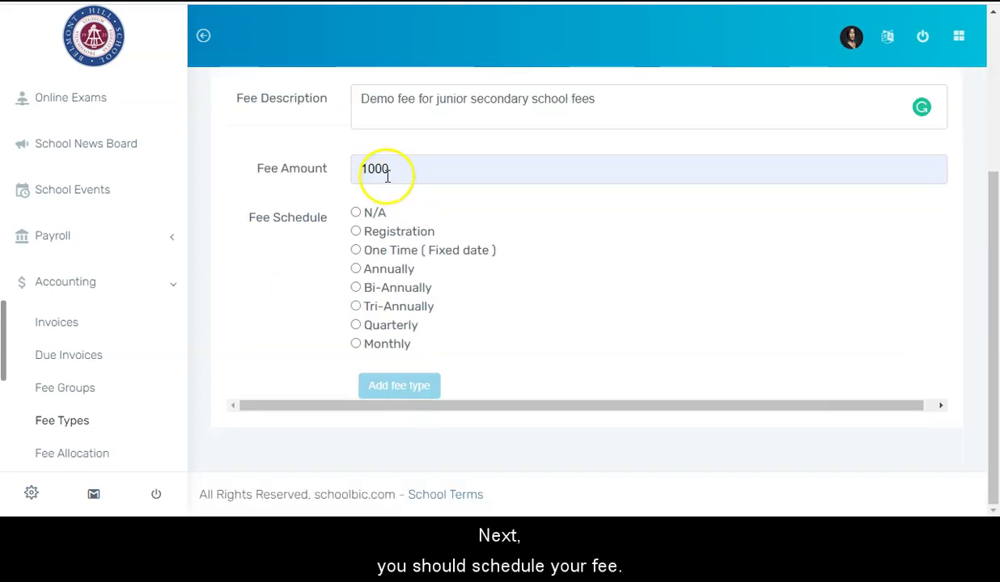
{"action": "left_click", "coordinate": [386, 174]}
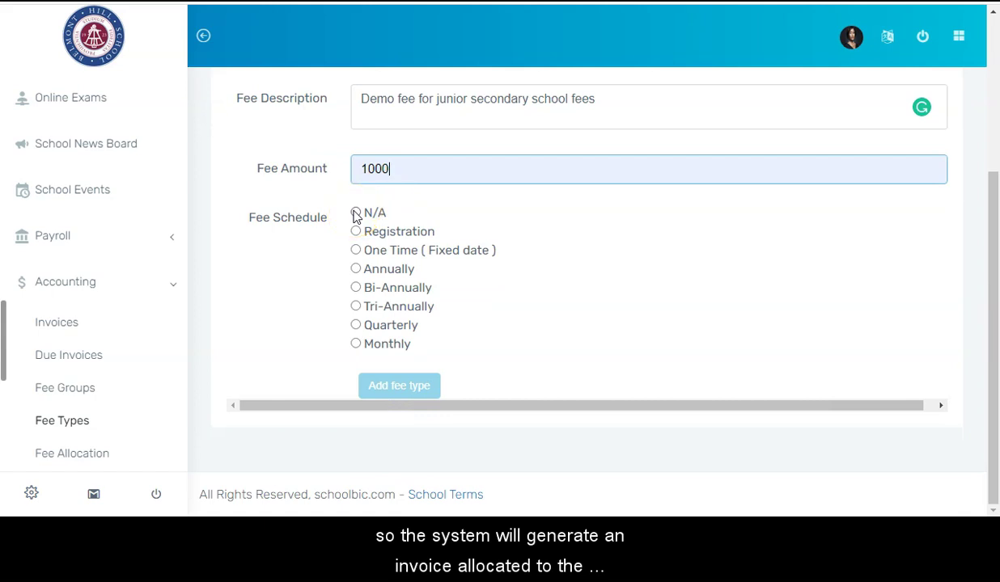
{"action": "left_click", "coordinate": [423, 166]}
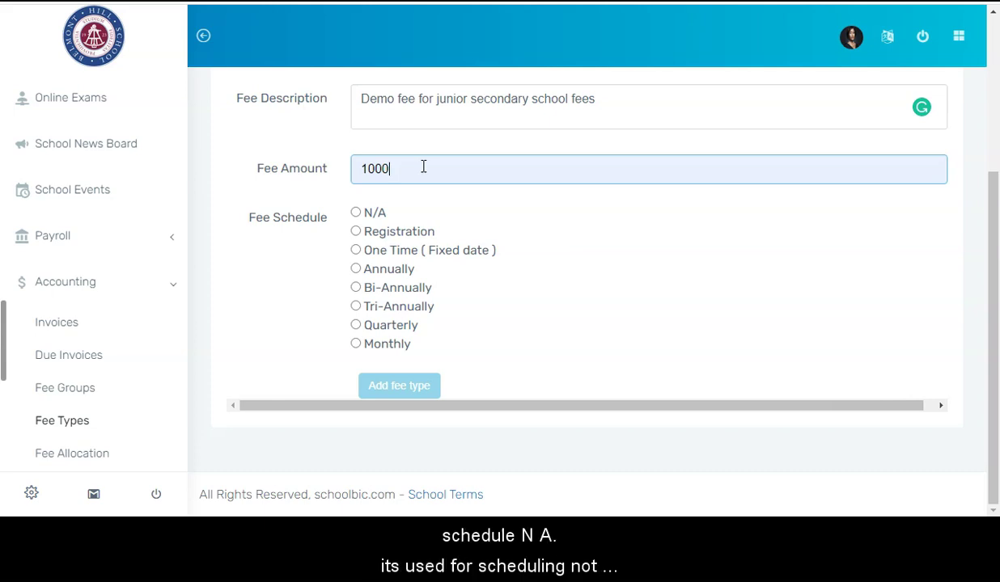
Try the N/A and Registration fee schedules for the new fee type
{"action": "left_click", "coordinate": [355, 213]}
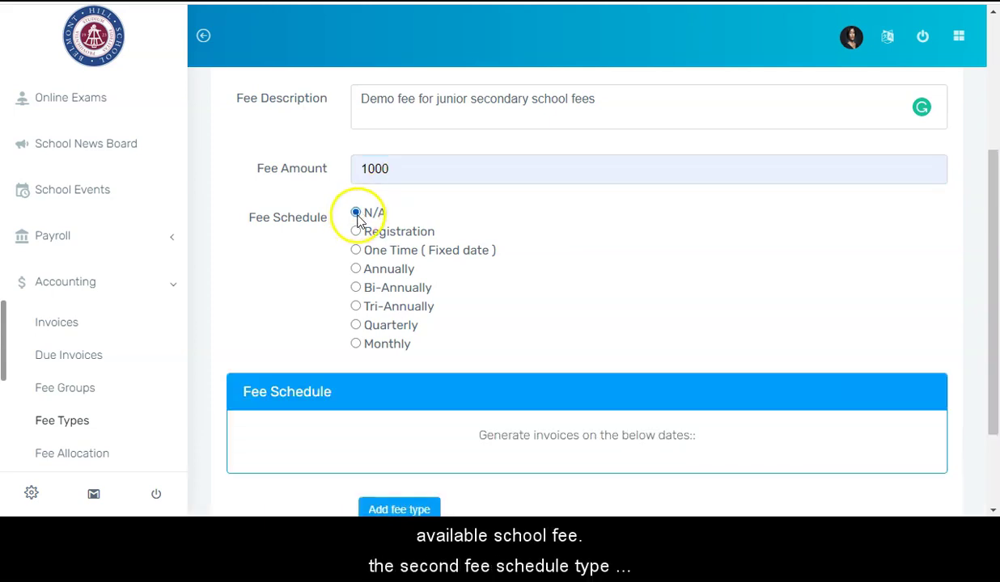
{"action": "scroll", "coordinate": [586, 447], "scroll_direction": "down", "scroll_amount": 1}
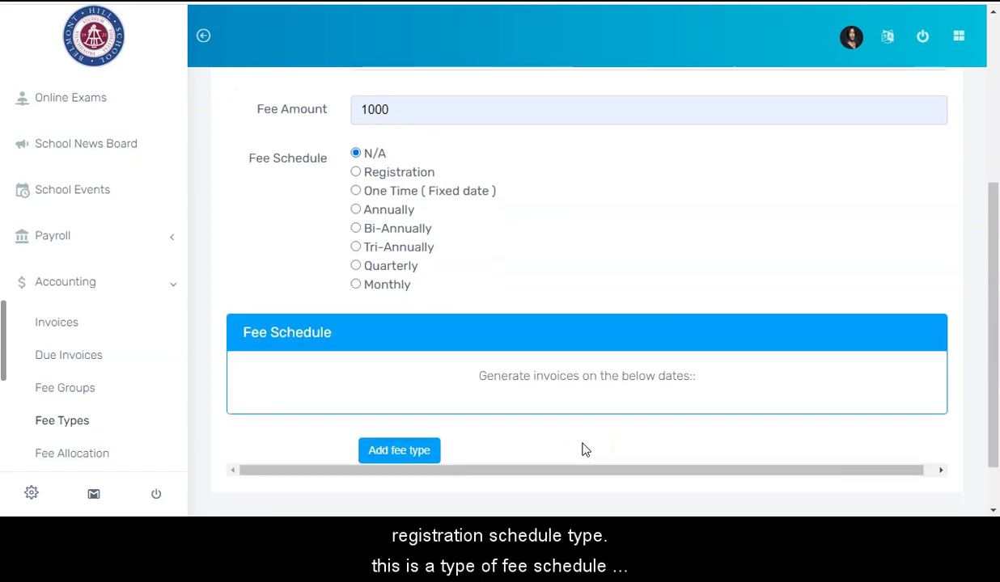
{"action": "left_click", "coordinate": [356, 172]}
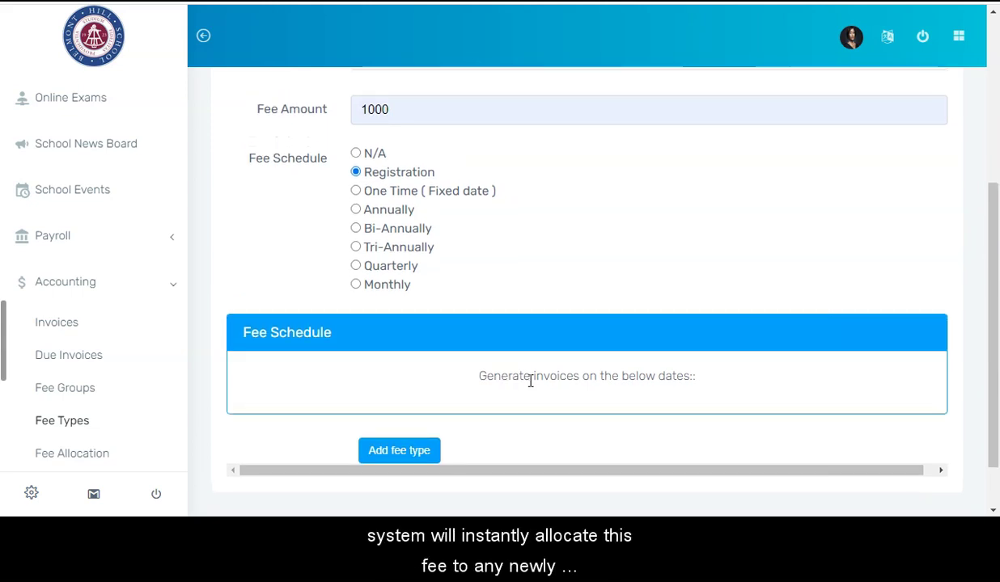
Set the fee schedule of the new fee type to One Time (Fixed date)
{"action": "scroll", "coordinate": [531, 381], "scroll_direction": "up", "scroll_amount": 1}
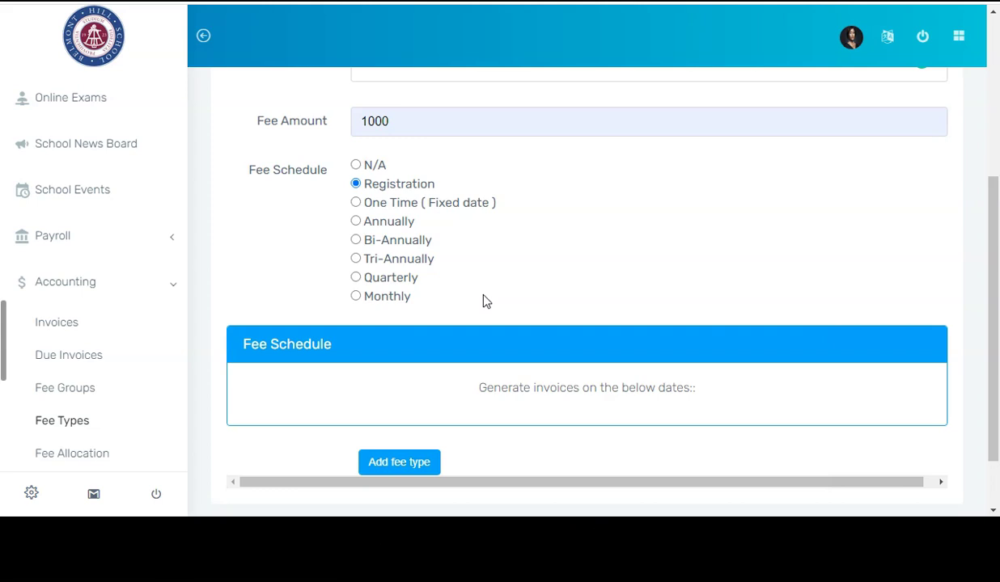
{"action": "scroll", "coordinate": [484, 298], "scroll_direction": "down", "scroll_amount": 1}
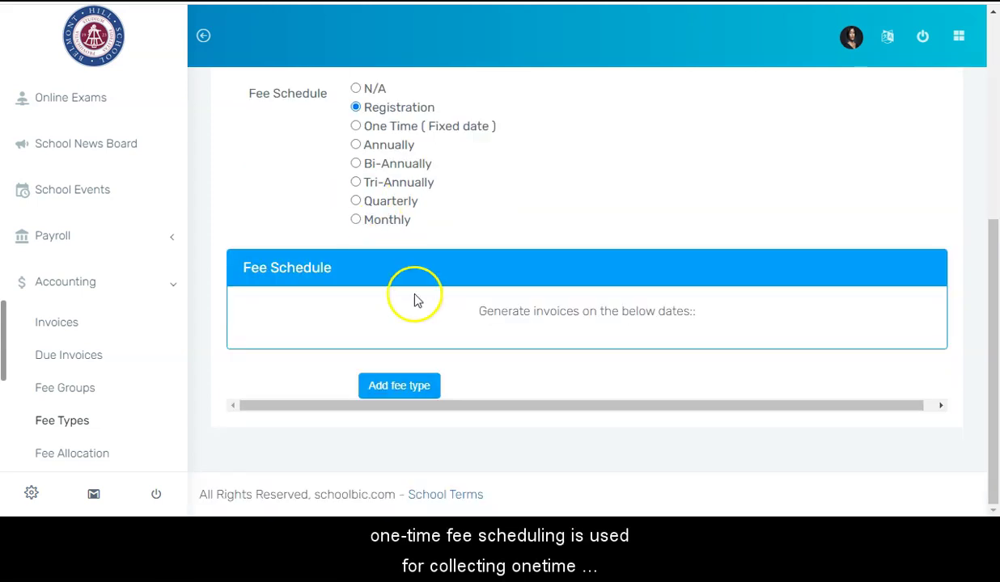
{"action": "double_click", "coordinate": [357, 127]}
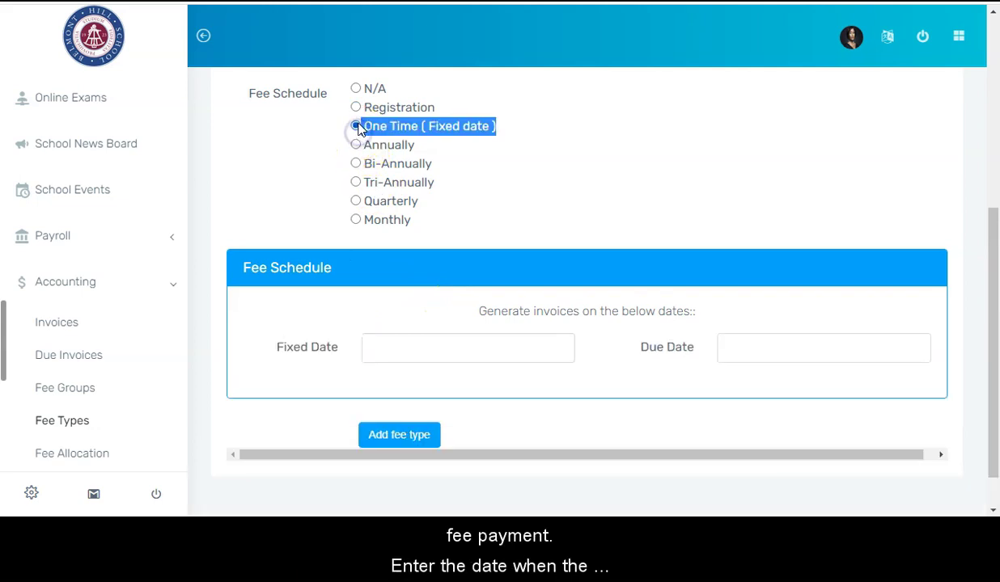
Set the one-time schedule's fixed date to 13/12/2020 and its due date to 12/13/2020
{"action": "left_click", "coordinate": [393, 356]}
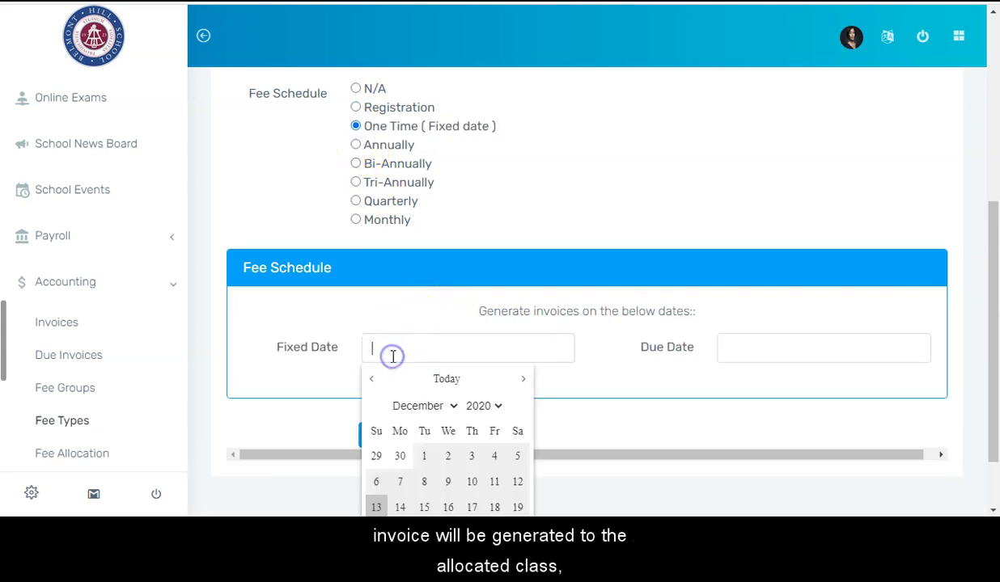
{"action": "left_click", "coordinate": [381, 503]}
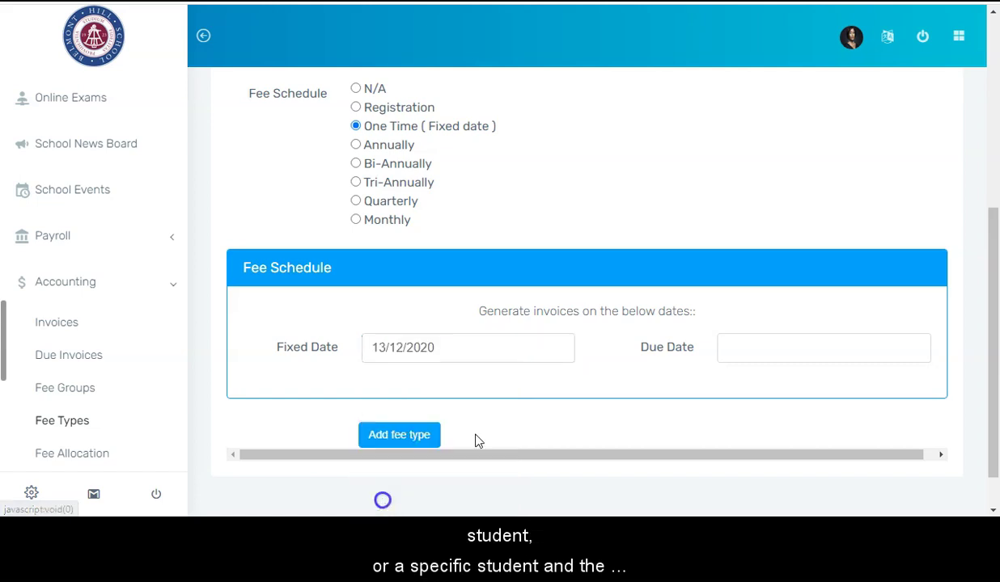
{"action": "left_click", "coordinate": [750, 347]}
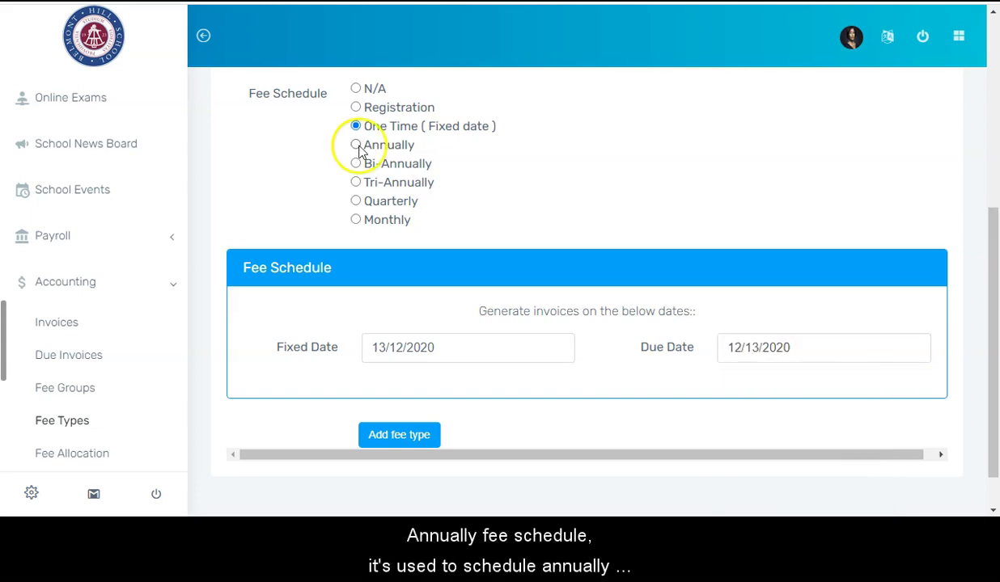
Try the Annually fee schedule with 13/12/2020 as the first date and open its due date
{"action": "left_click", "coordinate": [356, 145]}
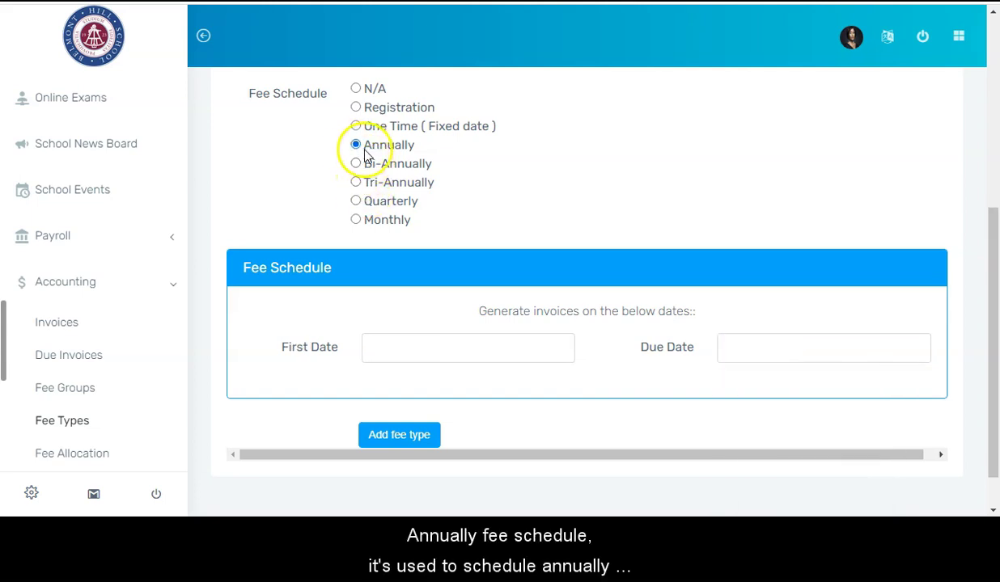
{"action": "scroll", "coordinate": [394, 379], "scroll_direction": "up", "scroll_amount": 1}
{"action": "left_click", "coordinate": [394, 379]}
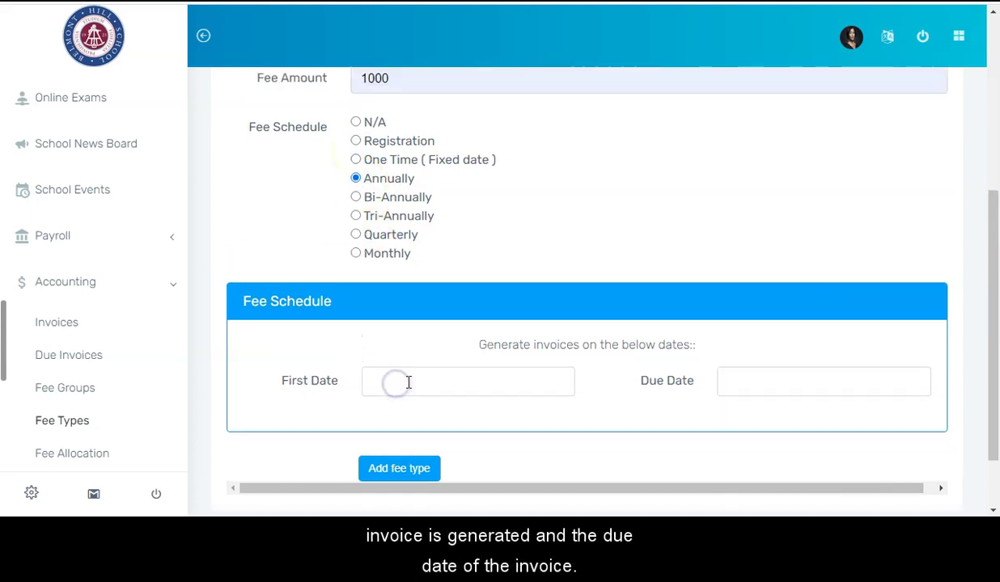
{"action": "scroll", "coordinate": [469, 445], "scroll_direction": "down", "scroll_amount": 1}
{"action": "left_click", "coordinate": [374, 475]}
{"action": "left_click", "coordinate": [757, 314]}
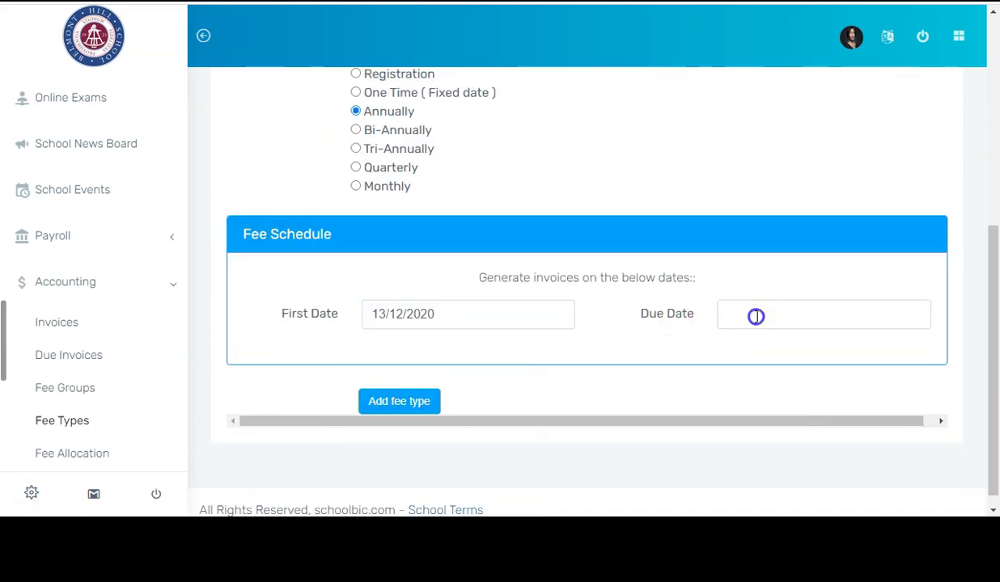
Try the Bi-Annually fee schedule with 13/12/2020 as the first date and as its due date
{"action": "left_click", "coordinate": [356, 131]}
{"action": "left_click", "coordinate": [381, 306]}
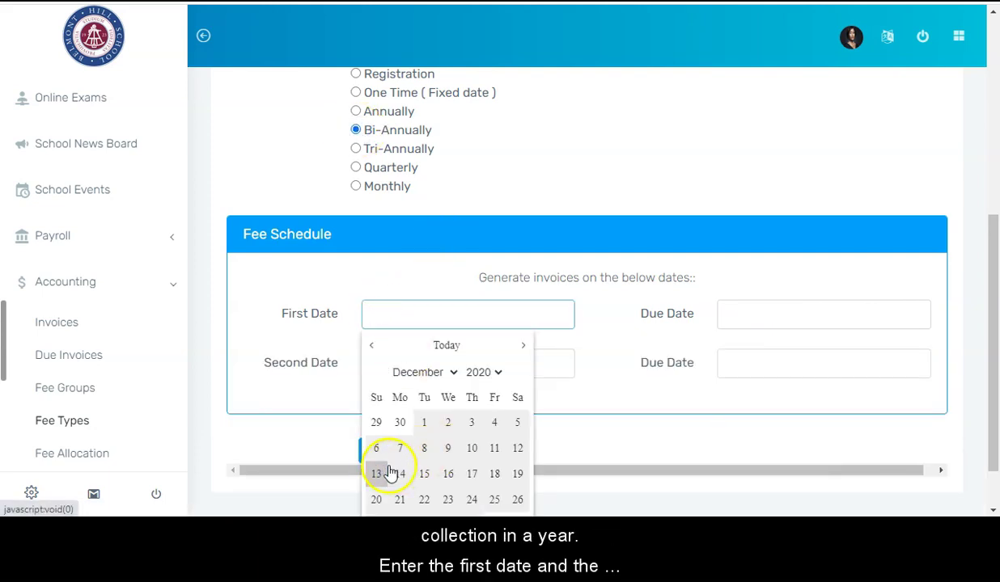
{"action": "left_click", "coordinate": [378, 474]}
{"action": "left_click", "coordinate": [726, 307]}
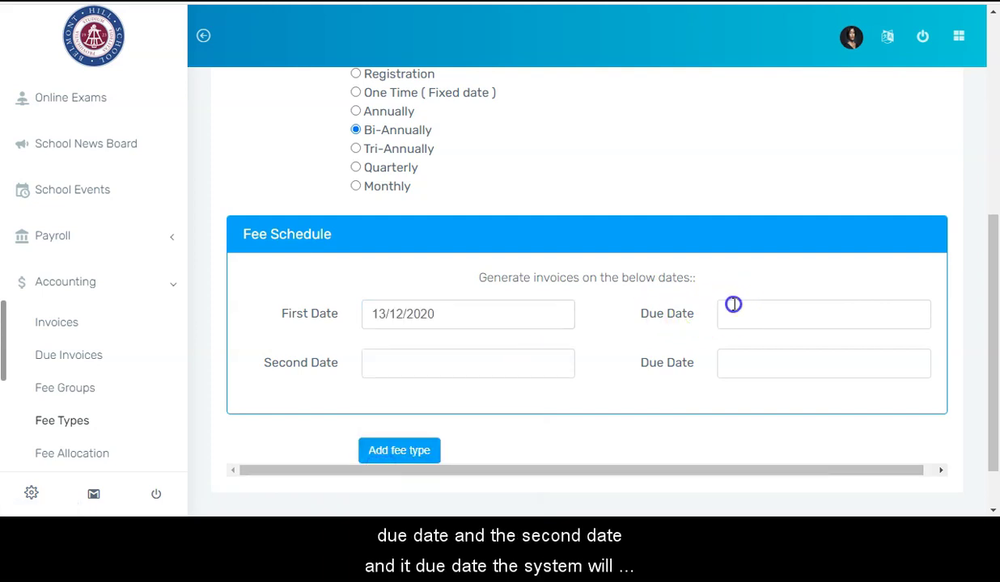
{"action": "type", "text": "13/12/2020"}
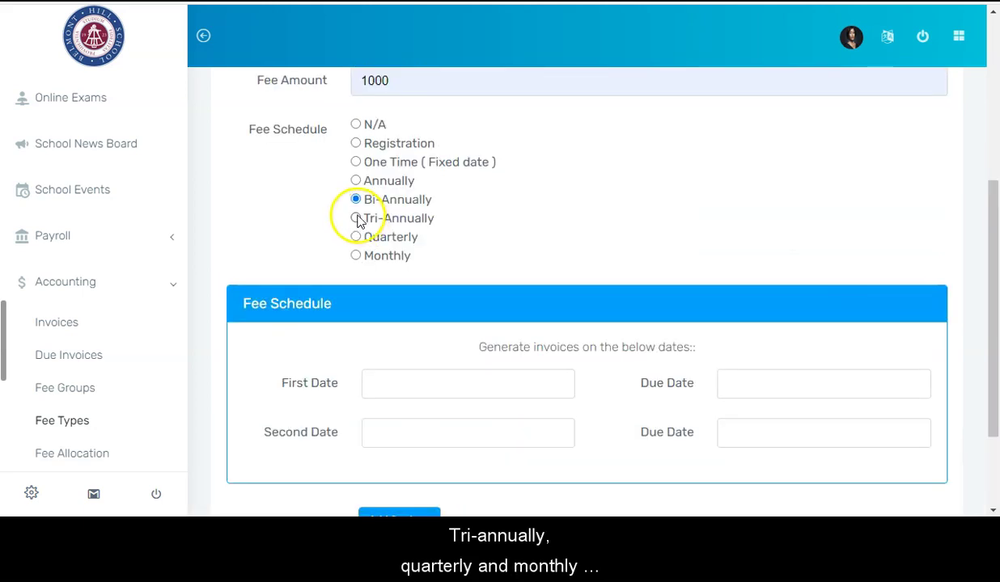
Try the Tri-Annually and Quarterly fee schedules for the new fee type
{"action": "left_click", "coordinate": [356, 218]}
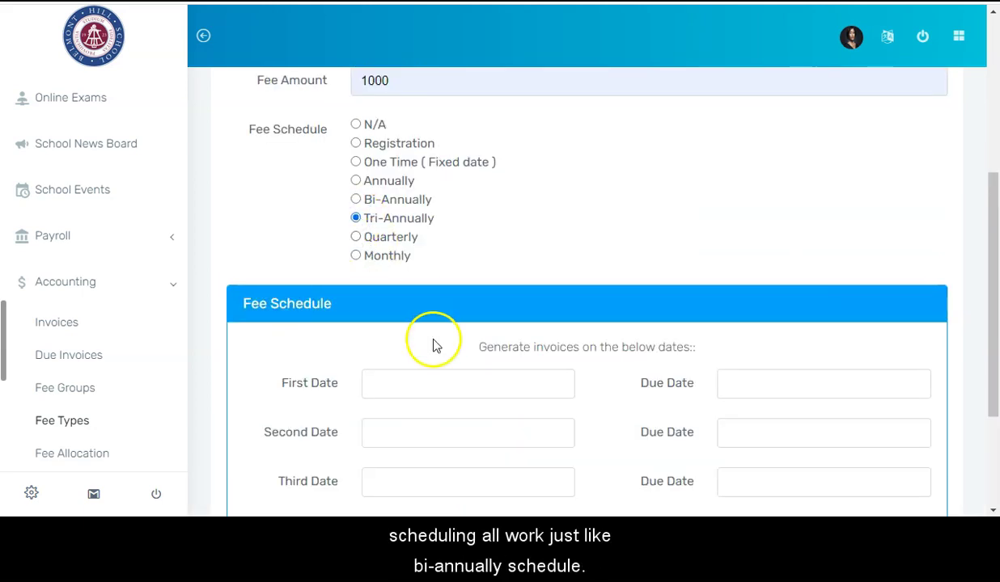
{"action": "scroll", "coordinate": [430, 340], "scroll_direction": "down", "scroll_amount": 2}
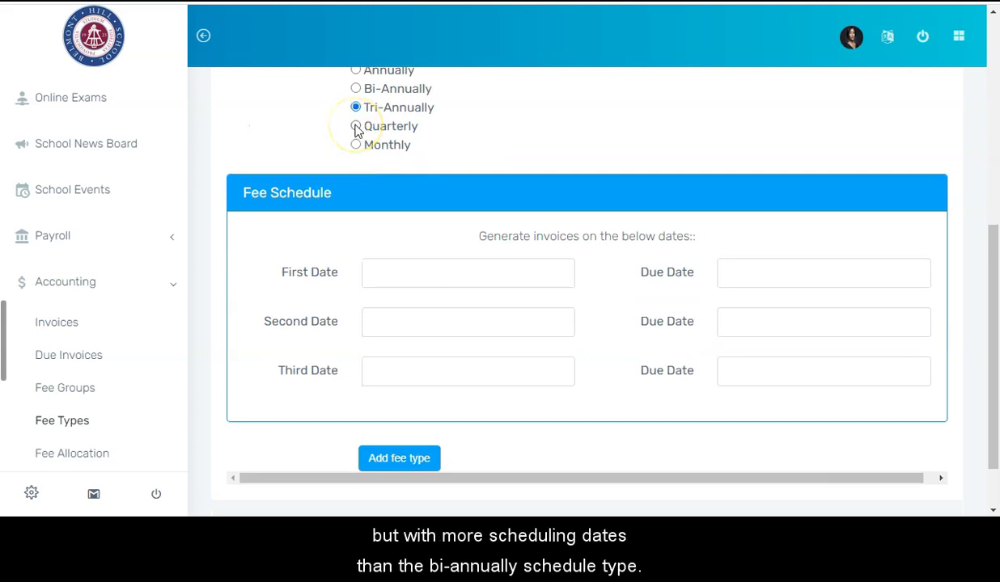
{"action": "left_click", "coordinate": [357, 127]}
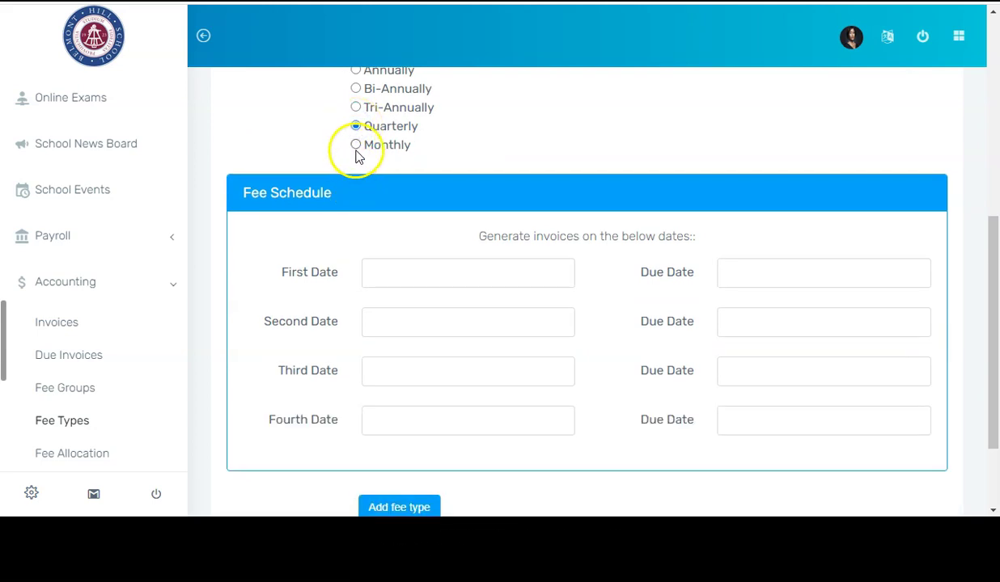
Set the fee schedule to Monthly and its first invoice date to 01/01/2020
{"action": "left_click", "coordinate": [358, 148]}
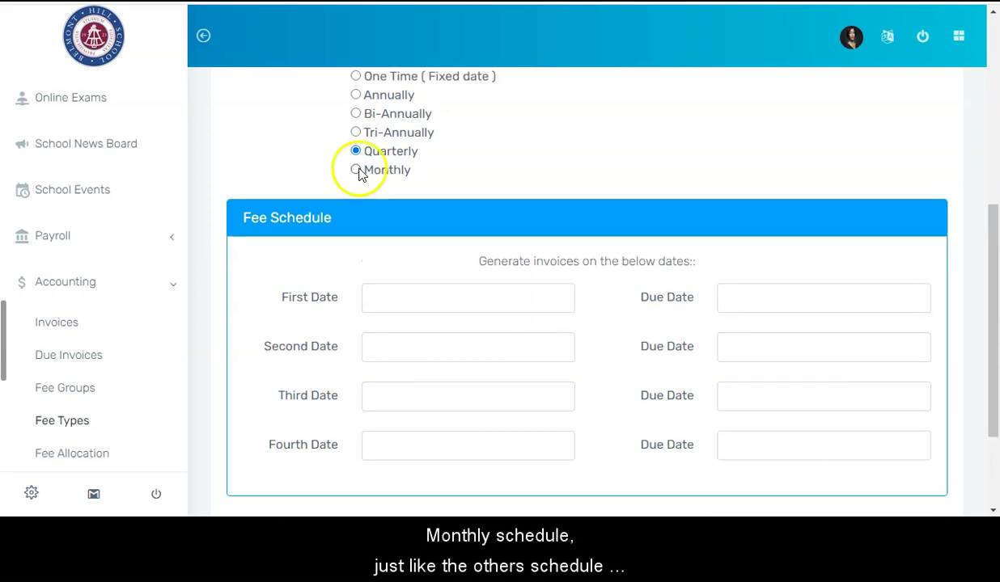
{"action": "left_click", "coordinate": [359, 171]}
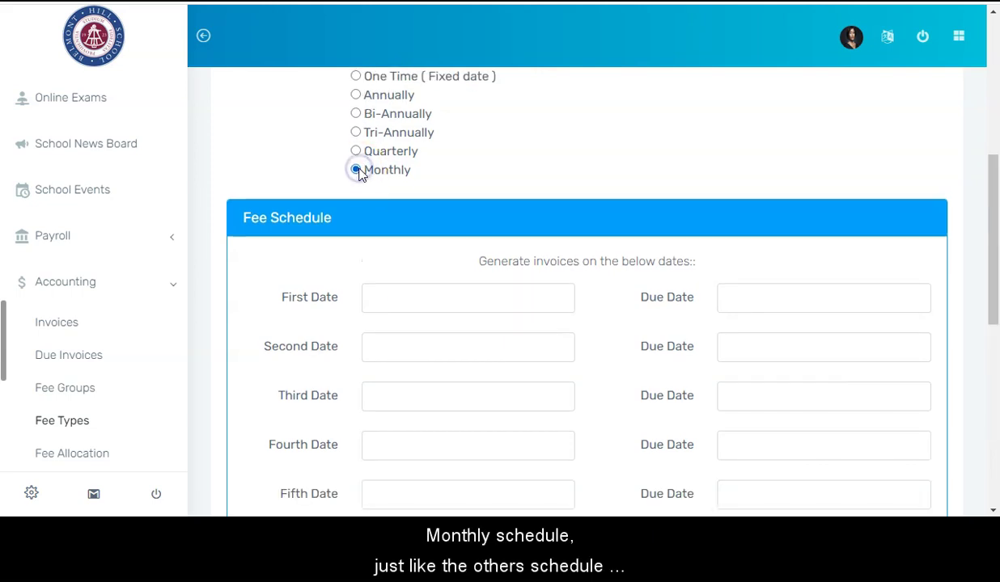
{"action": "scroll", "coordinate": [431, 281], "scroll_direction": "down", "scroll_amount": 1}
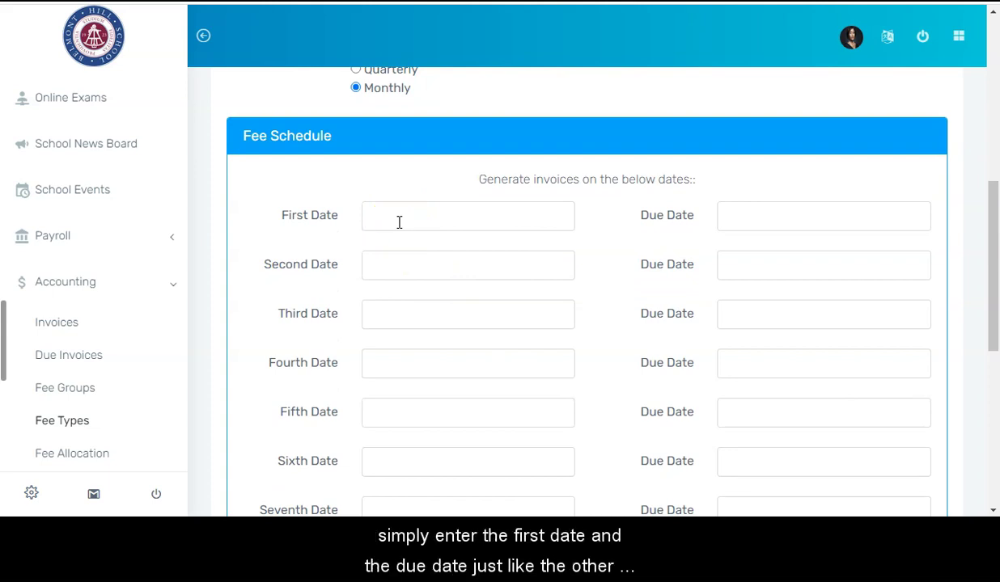
{"action": "left_click", "coordinate": [399, 222]}
{"action": "type", "text": "01/04/2020"}
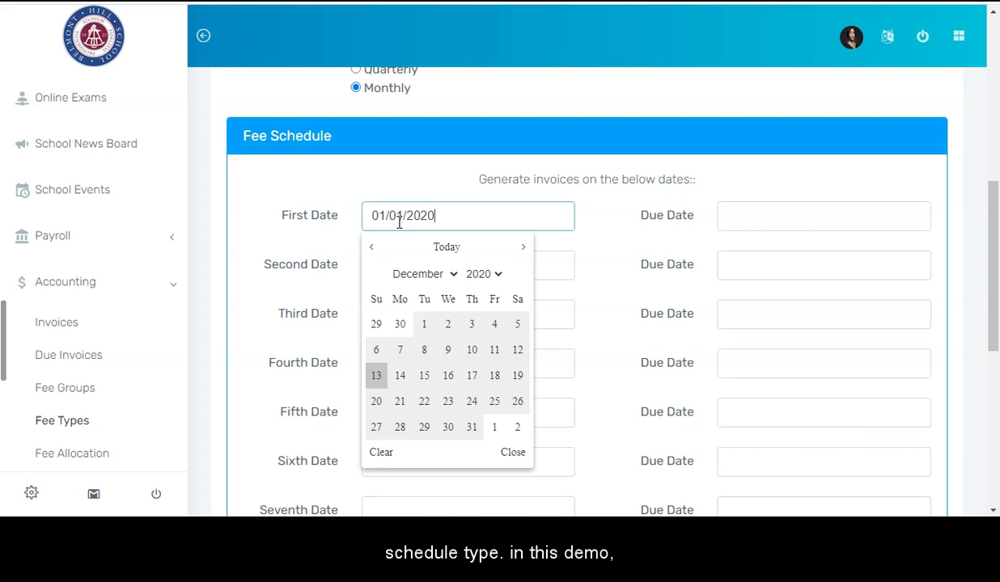
Set the first due date to 02/01/2020 and fill the following monthly rows through the tenth, with date 10/10/2020 and due date 08/02/2020
{"action": "left_click", "coordinate": [749, 225]}
{"action": "type", "text": "02/01/2020"}
{"action": "scroll", "coordinate": [728, 220], "scroll_direction": "down", "scroll_amount": 1}
{"action": "left_click", "coordinate": [440, 218]}
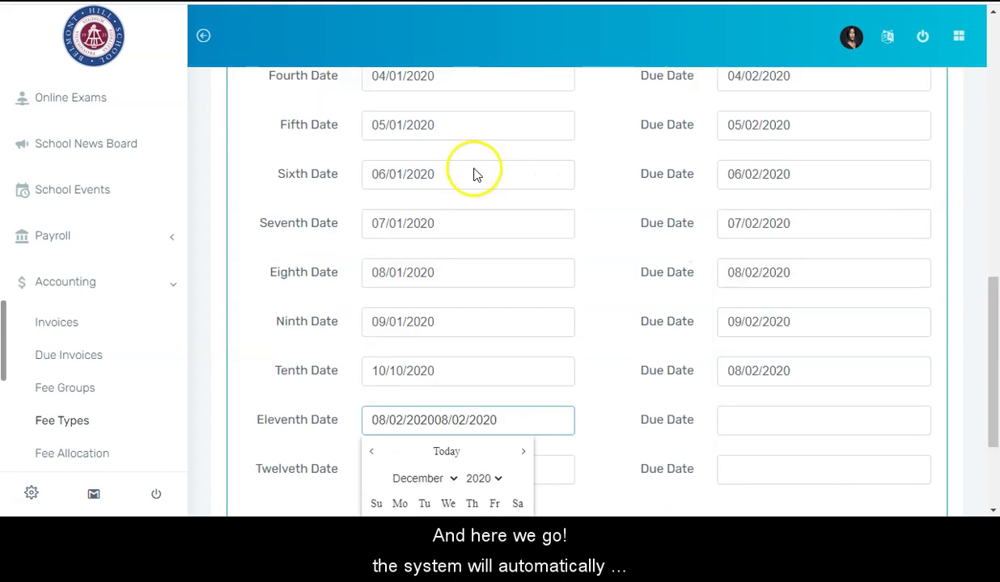
Review the monthly invoice and due dates and add the fee type
{"action": "scroll", "coordinate": [473, 172], "scroll_direction": "up", "scroll_amount": 5}
{"action": "scroll", "coordinate": [475, 173], "scroll_direction": "down", "scroll_amount": 3}
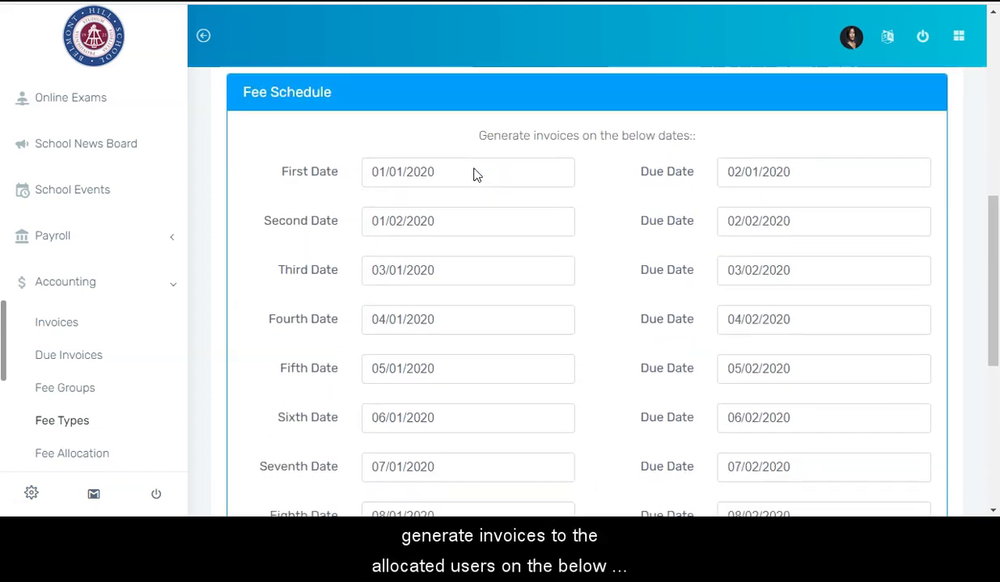
{"action": "scroll", "coordinate": [574, 163], "scroll_direction": "up", "scroll_amount": 1}
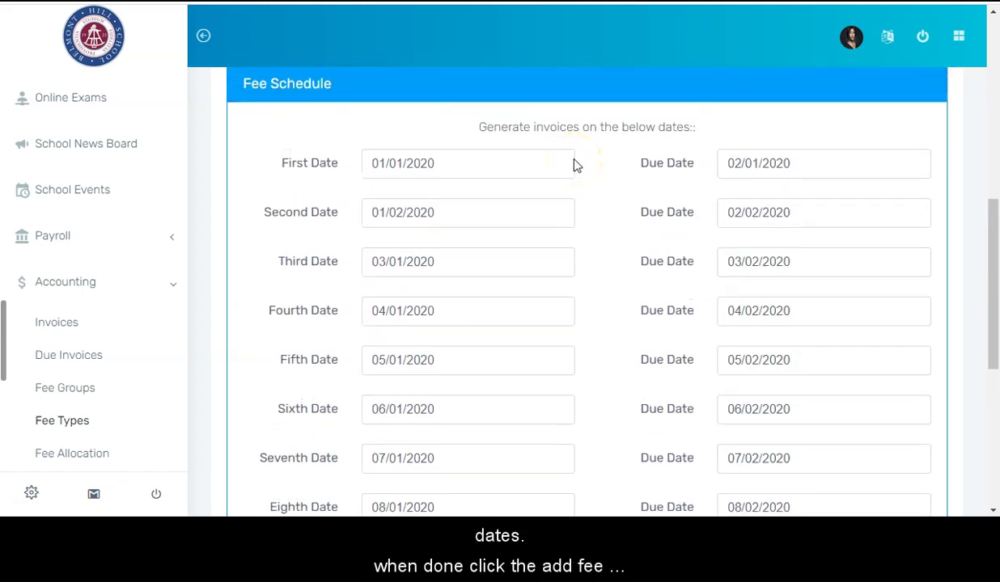
{"action": "scroll", "coordinate": [610, 231], "scroll_direction": "down", "scroll_amount": 1}
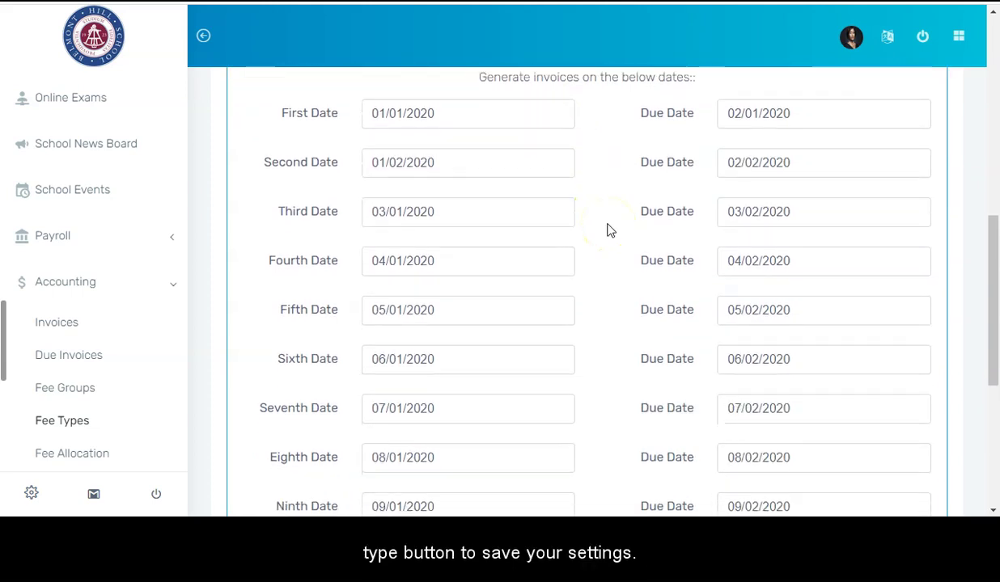
{"action": "scroll", "coordinate": [610, 230], "scroll_direction": "down", "scroll_amount": 1}
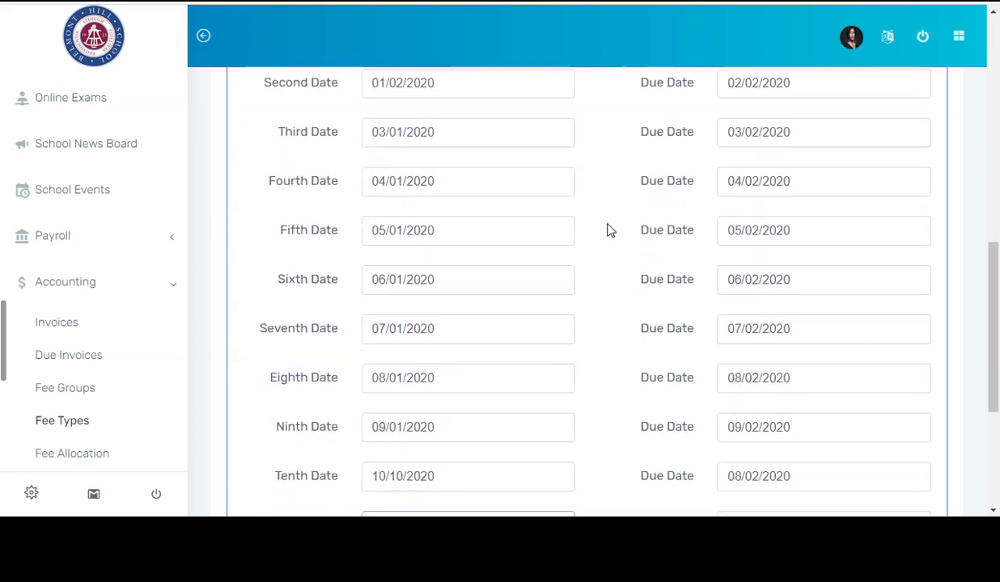
{"action": "scroll", "coordinate": [610, 231], "scroll_direction": "up", "scroll_amount": 2}
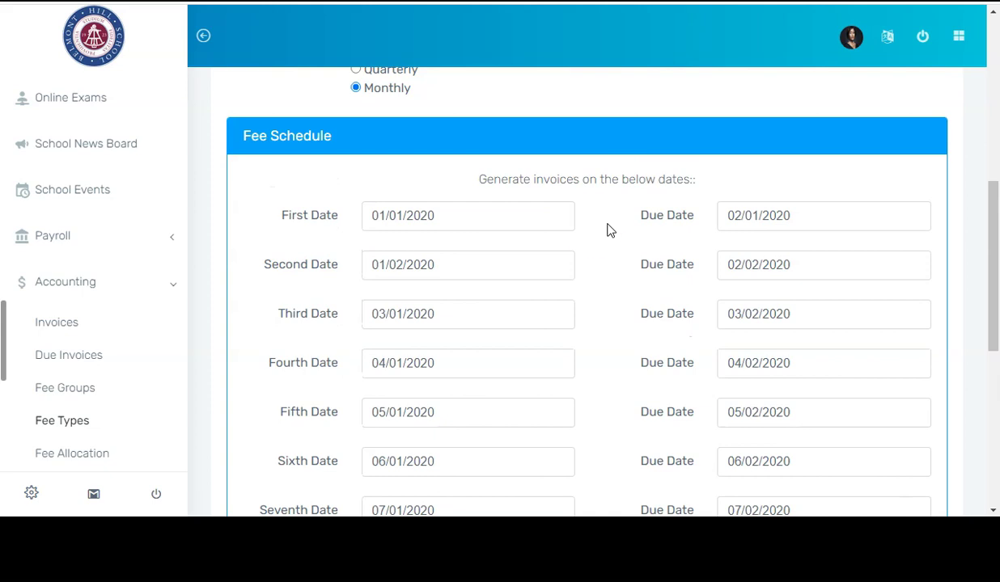
{"action": "scroll", "coordinate": [520, 252], "scroll_direction": "down", "scroll_amount": 5}
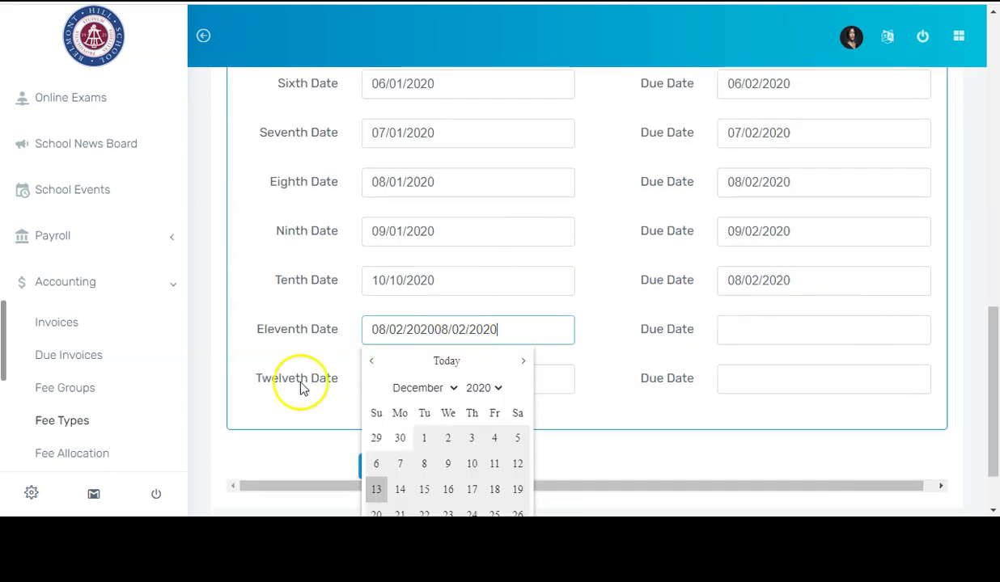
{"action": "left_click", "coordinate": [302, 389]}
{"action": "left_click", "coordinate": [411, 468]}
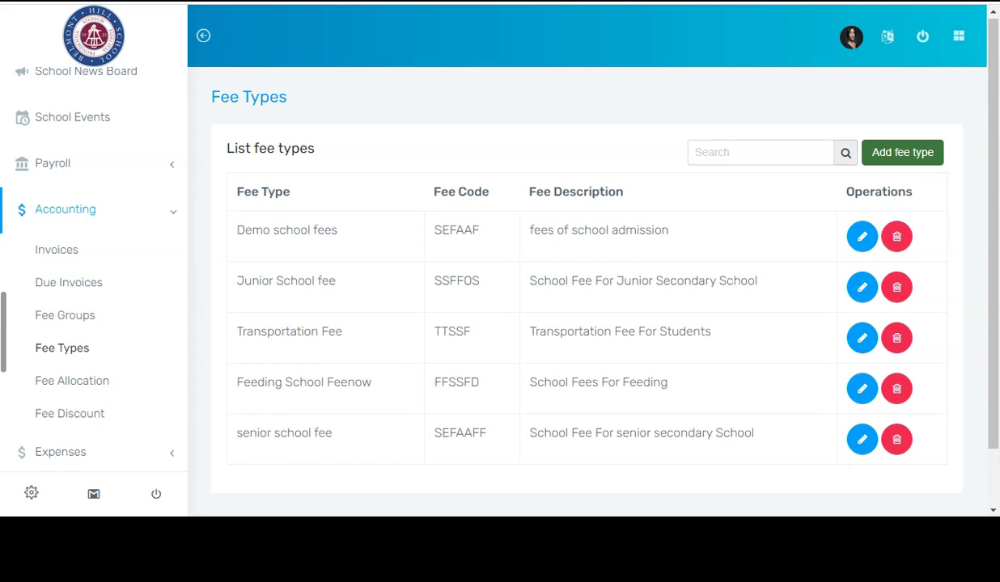
Start a new fee allocation and enter "Demo school fees" as its fee title
{"action": "left_click", "coordinate": [81, 387]}
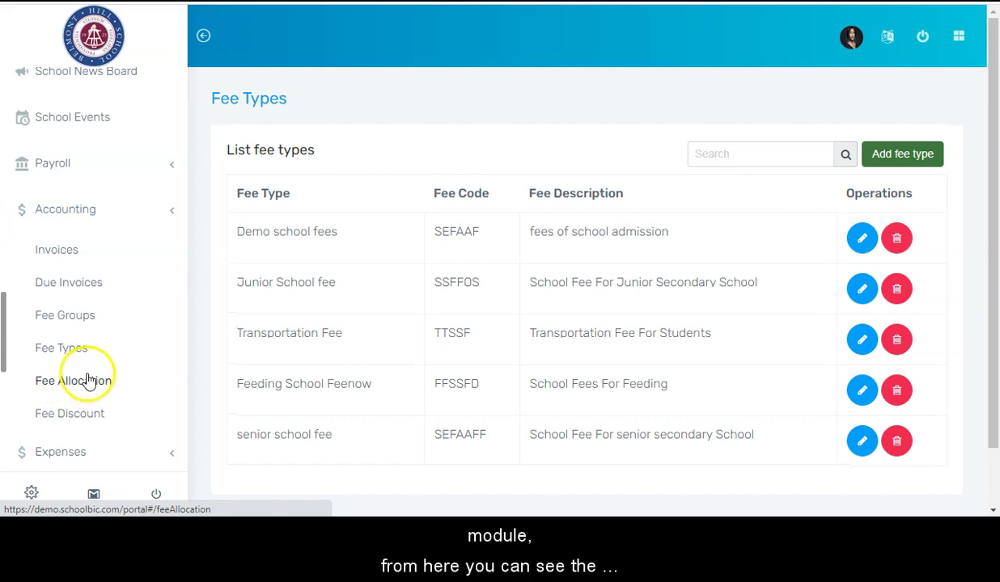
{"action": "left_click", "coordinate": [93, 395]}
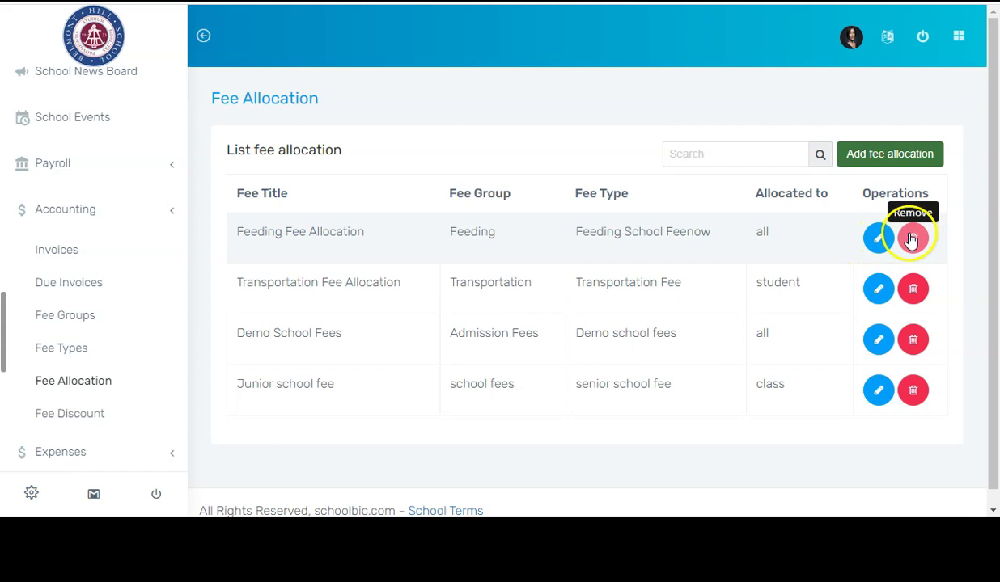
{"action": "left_click", "coordinate": [896, 166]}
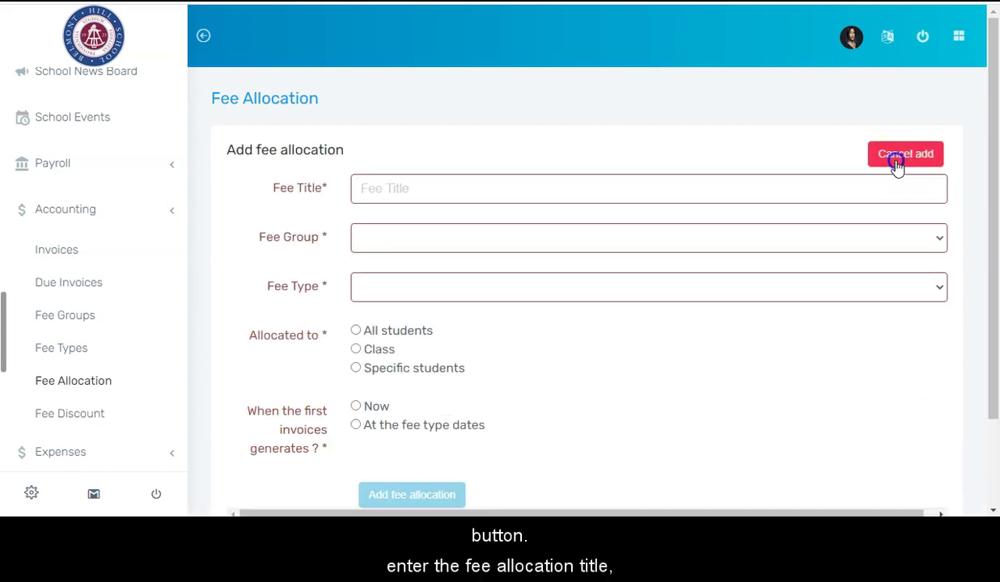
{"action": "left_click", "coordinate": [549, 198]}
{"action": "type", "text": "Demo school  fees"}
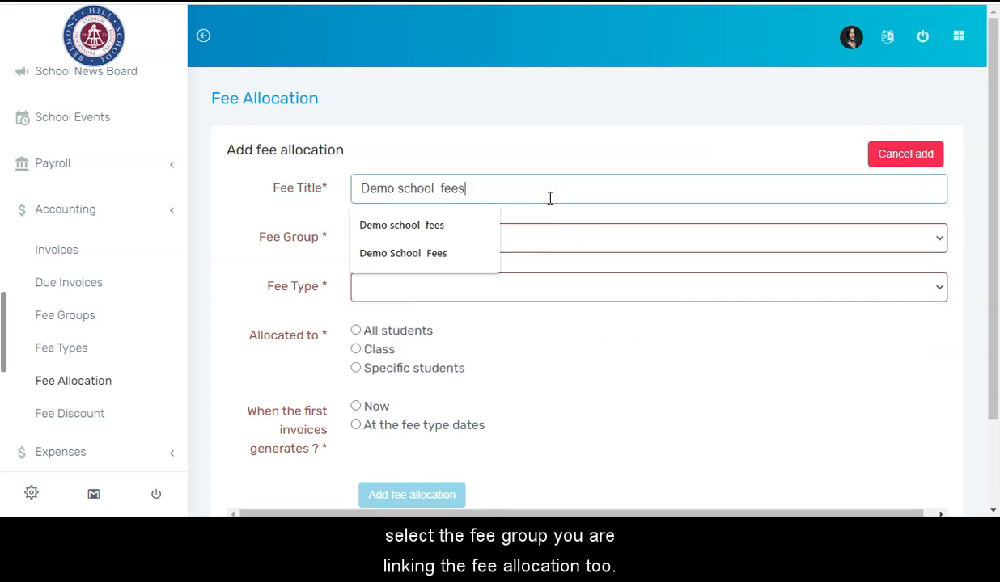
{"action": "left_click", "coordinate": [500, 166]}
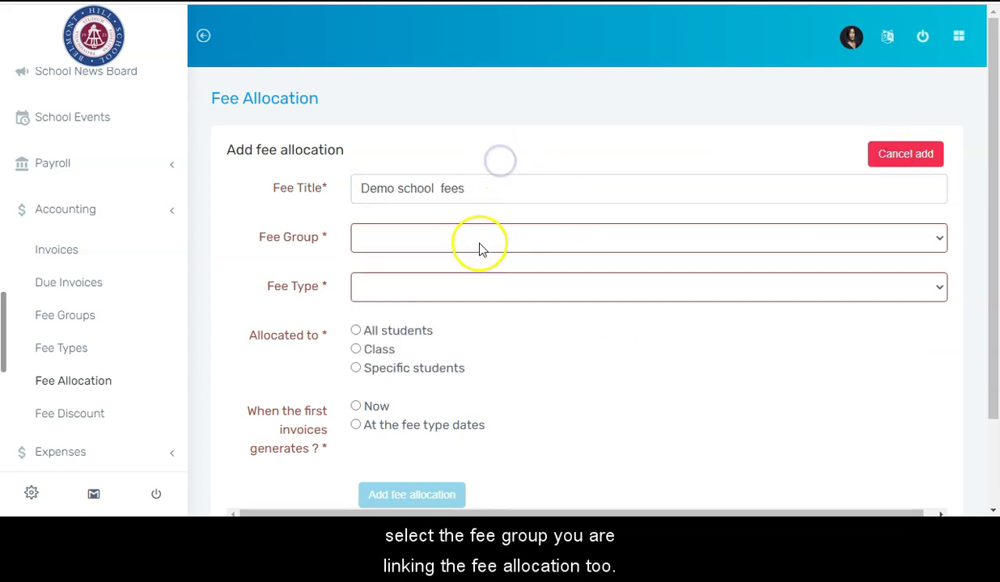
Assign the fee allocation to the "demo school fee" fee group
{"action": "left_click", "coordinate": [480, 244]}
{"action": "left_click", "coordinate": [554, 239]}
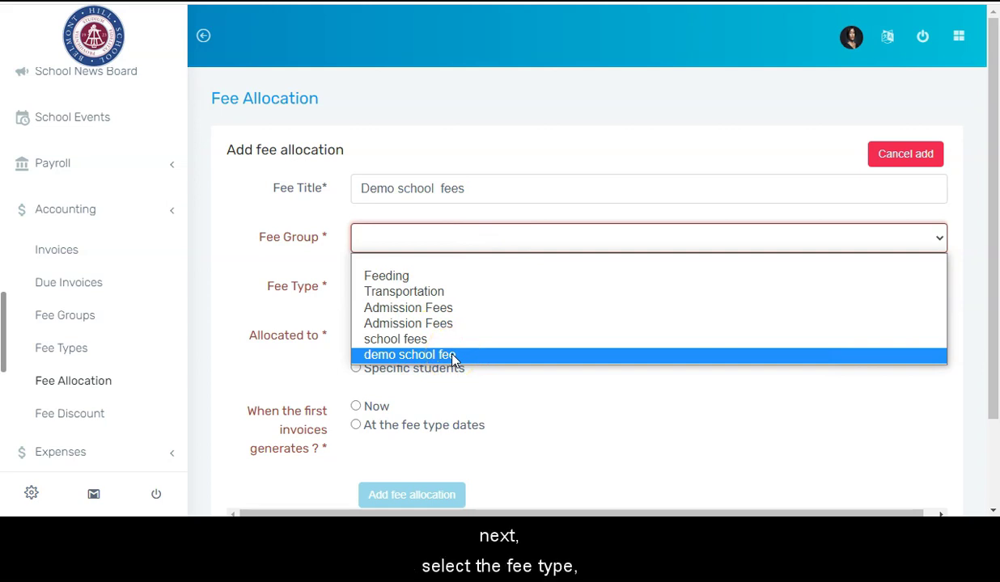
{"action": "left_click", "coordinate": [453, 356]}
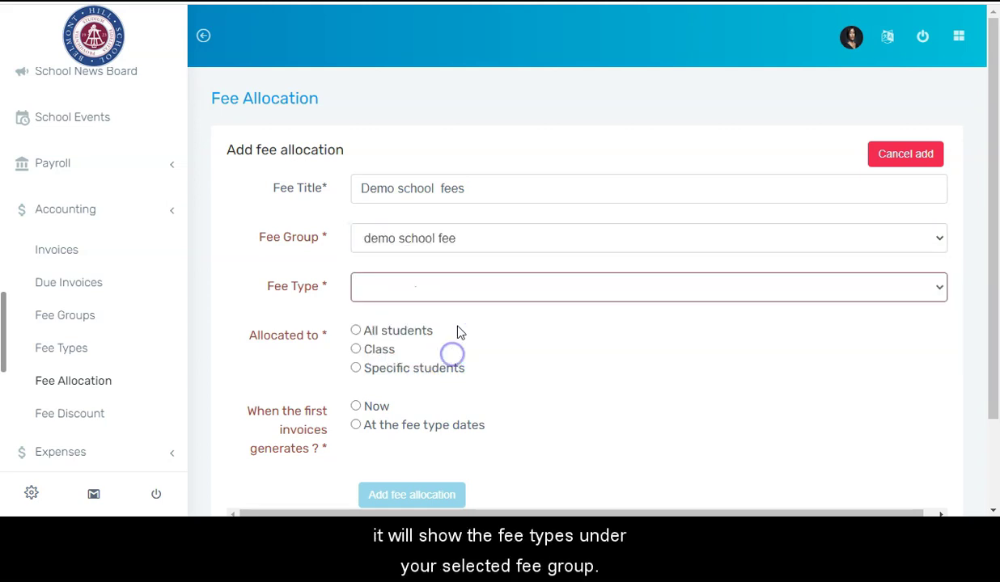
Change the allocation's fee title to "School Fees" and choose "Demo school fees" as its fee type
{"action": "left_click", "coordinate": [524, 289]}
{"action": "left_click", "coordinate": [555, 295]}
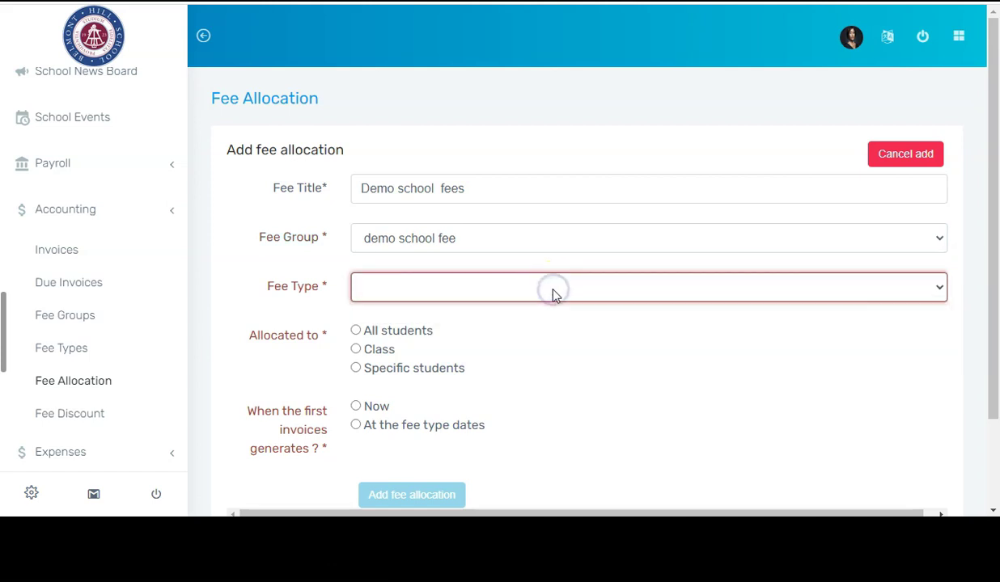
{"action": "left_click", "coordinate": [555, 294]}
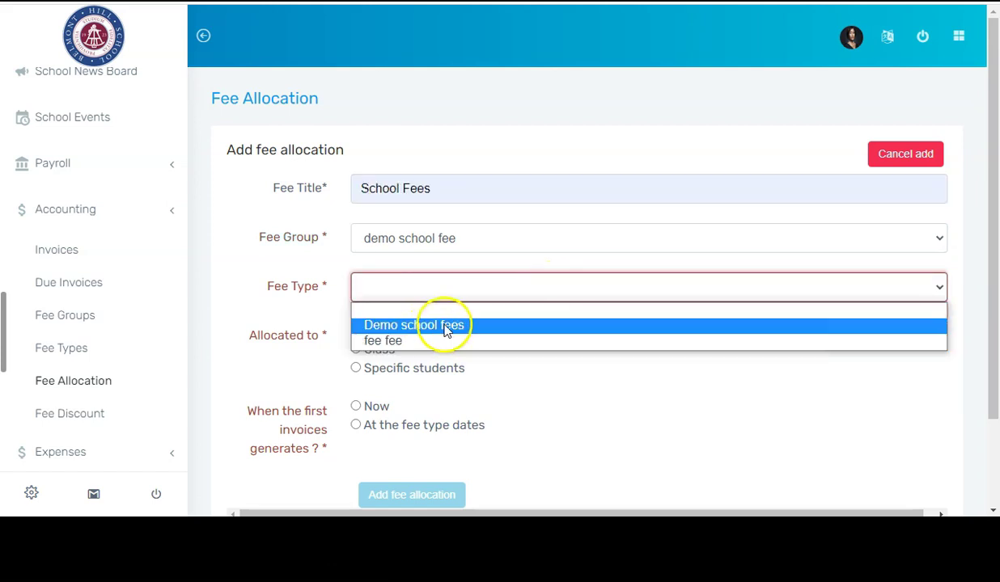
{"action": "left_click", "coordinate": [445, 325]}
Try the class option for the fee allocation and switch it to specific students
{"action": "scroll", "coordinate": [446, 331], "scroll_direction": "down", "scroll_amount": 2}
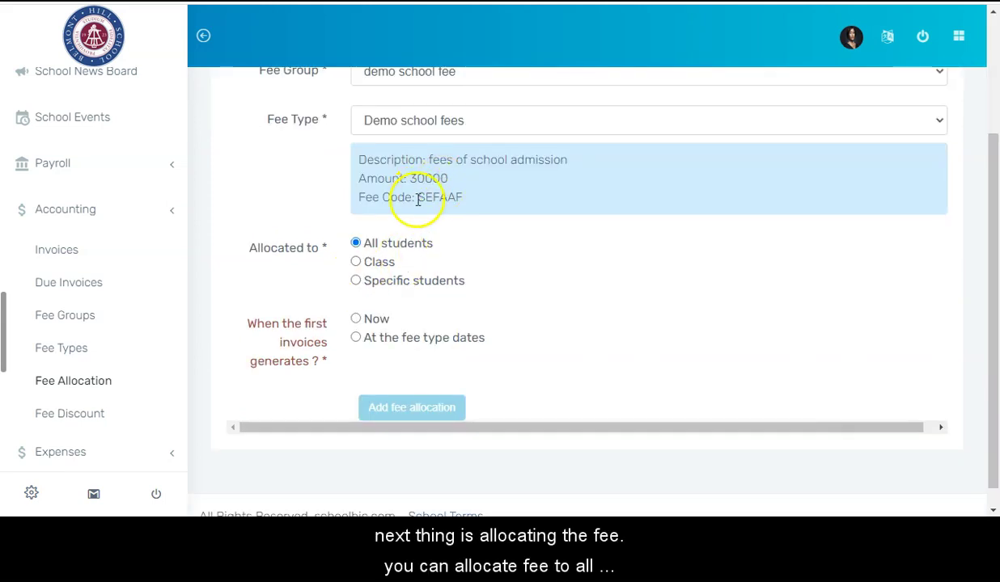
{"action": "left_click", "coordinate": [356, 263]}
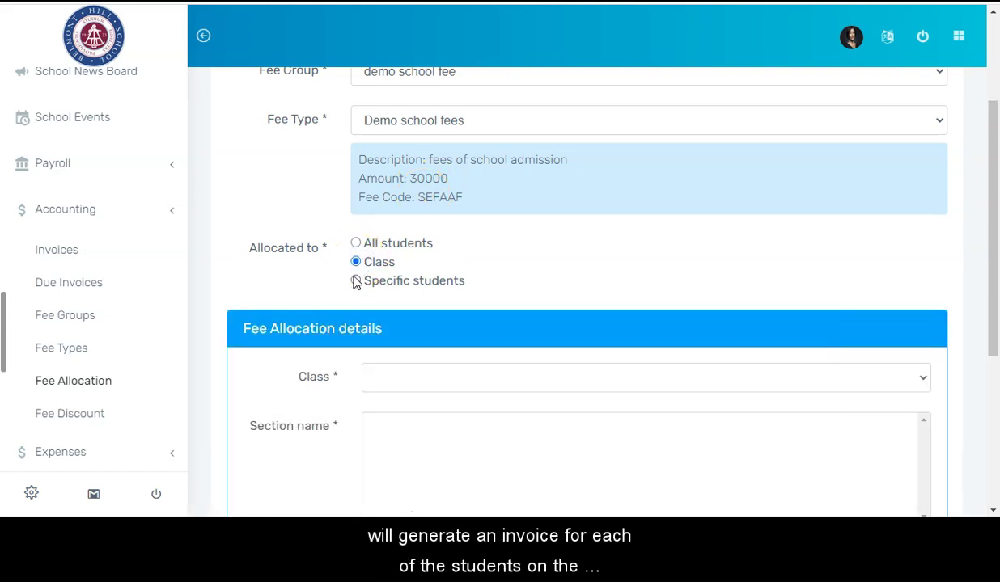
{"action": "left_click", "coordinate": [356, 280]}
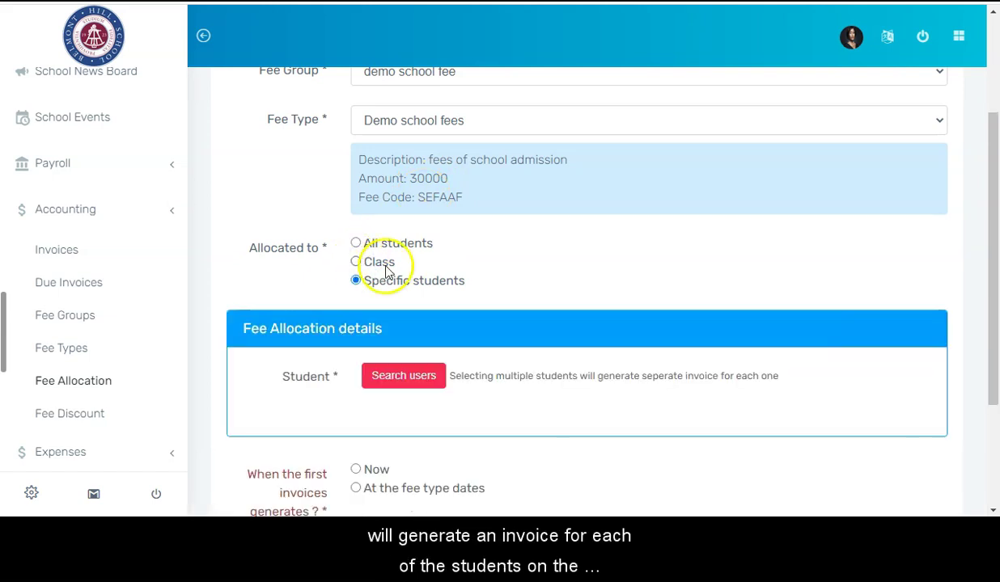
{"action": "scroll", "coordinate": [409, 380], "scroll_direction": "down", "scroll_amount": 2}
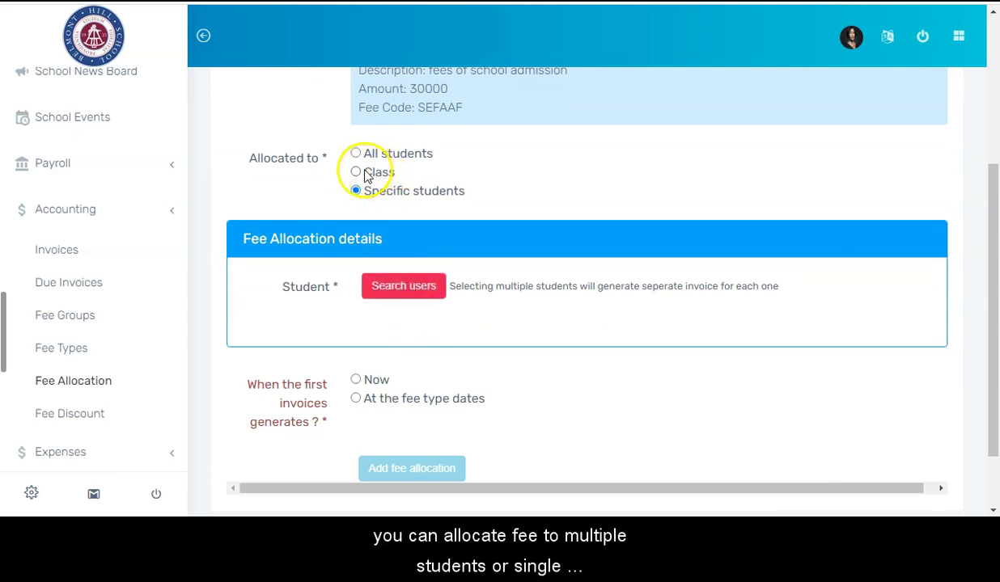
Search for a student by first name and add the match to the fee allocation
{"action": "left_click", "coordinate": [396, 290]}
{"action": "left_click", "coordinate": [376, 106]}
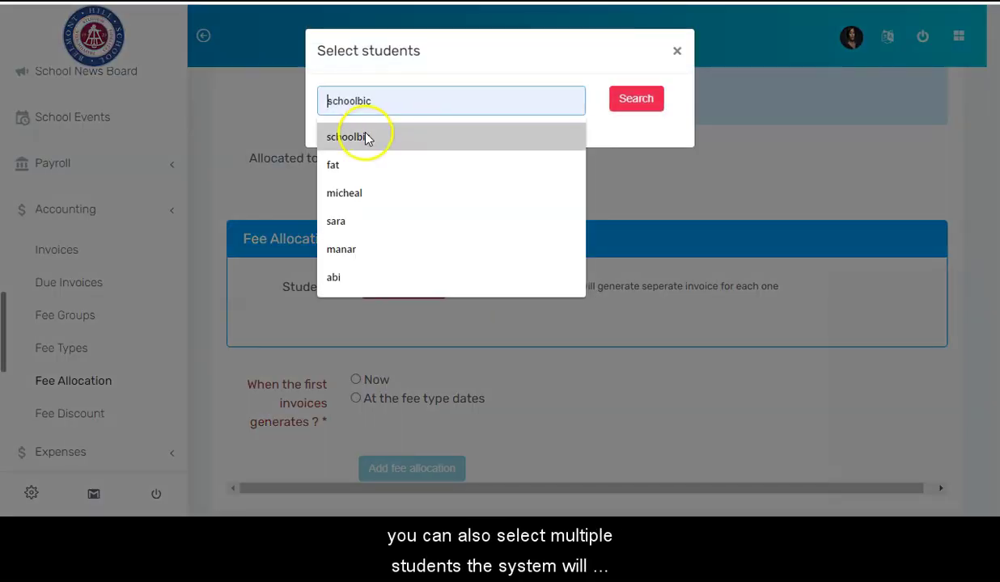
{"action": "left_click", "coordinate": [348, 219]}
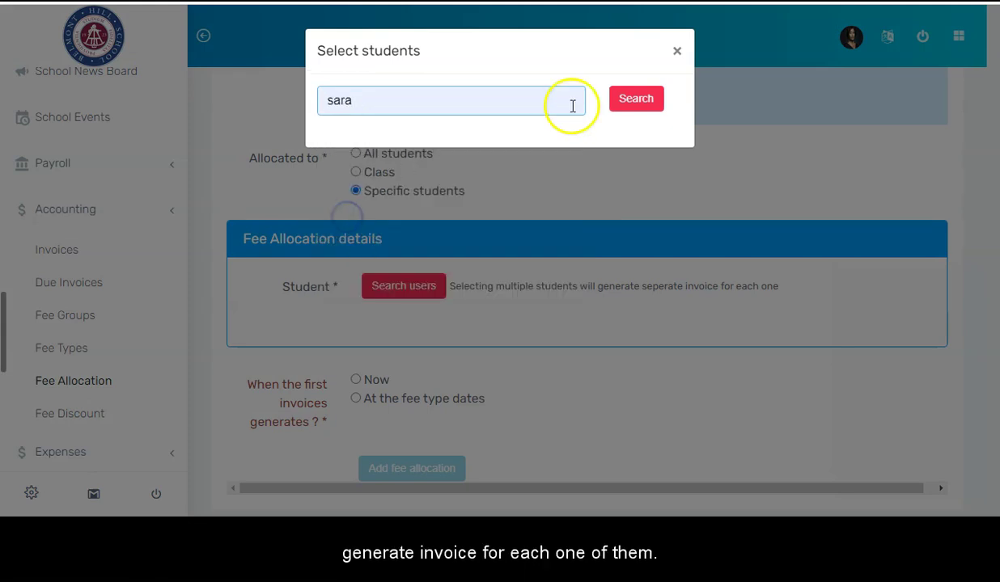
{"action": "left_click", "coordinate": [636, 110]}
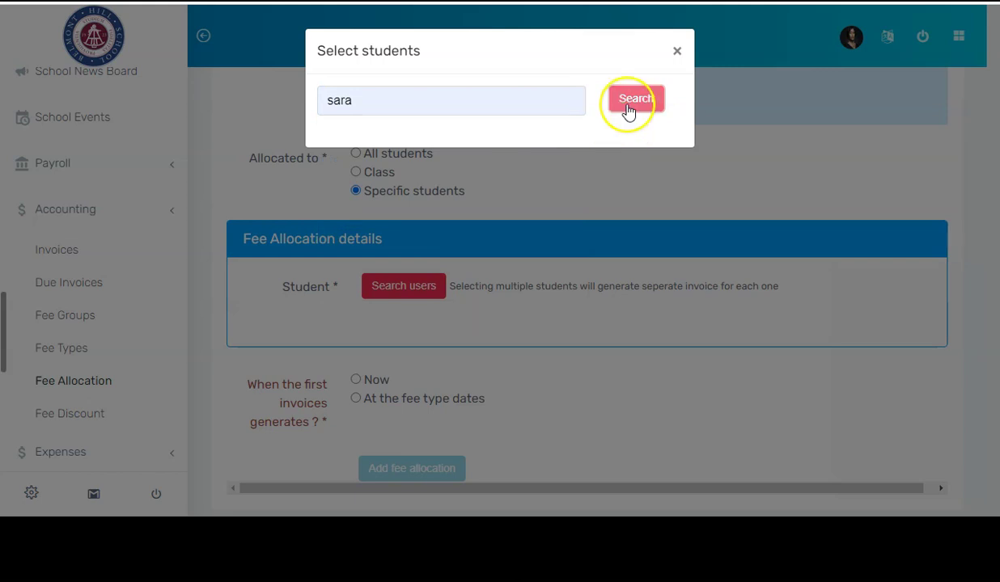
{"action": "left_click", "coordinate": [629, 112]}
{"action": "left_click", "coordinate": [607, 146]}
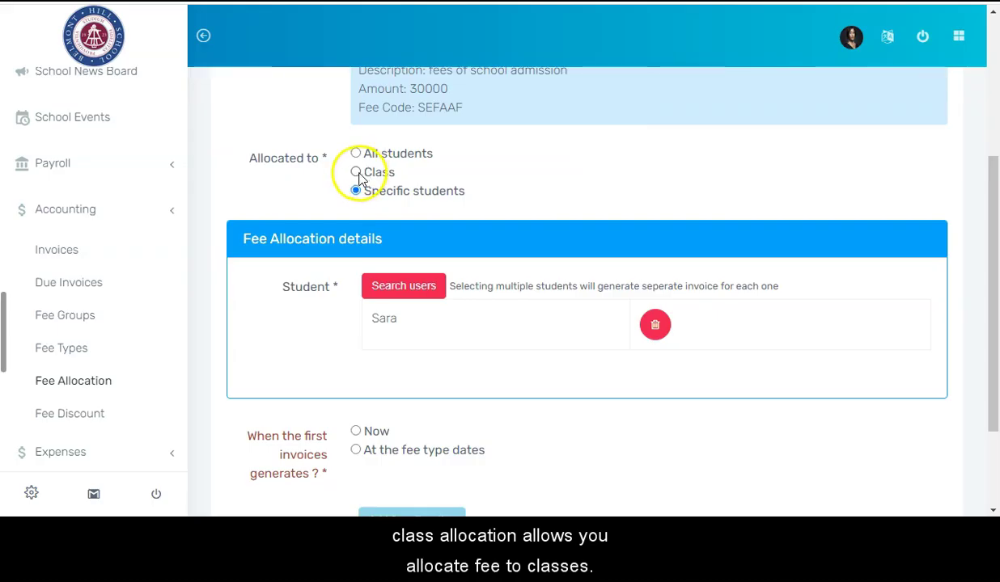
Allocate the fee by class to Grade nine, section "A - Section 1"
{"action": "left_click", "coordinate": [356, 173]}
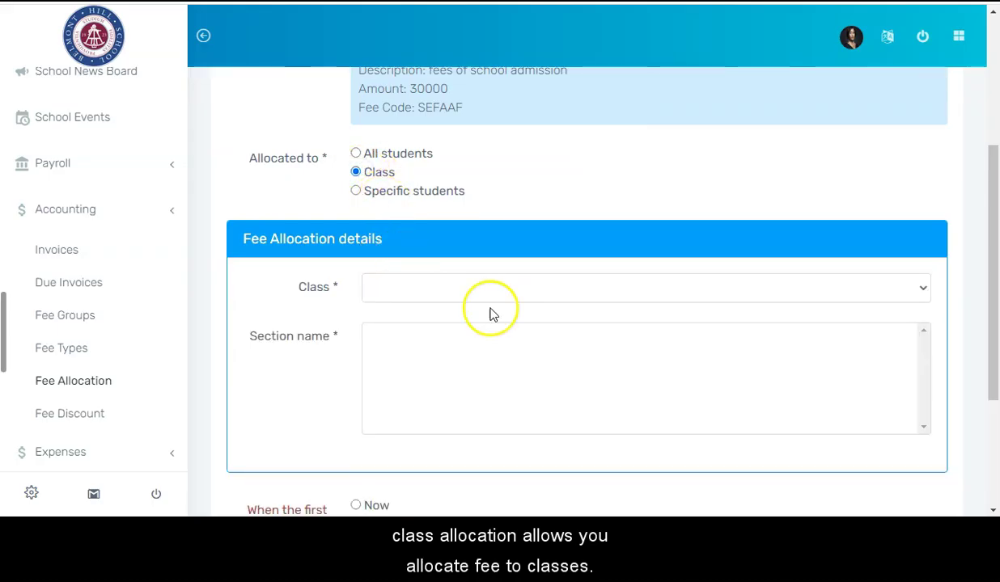
{"action": "scroll", "coordinate": [492, 314], "scroll_direction": "down", "scroll_amount": 1}
{"action": "left_click", "coordinate": [491, 252]}
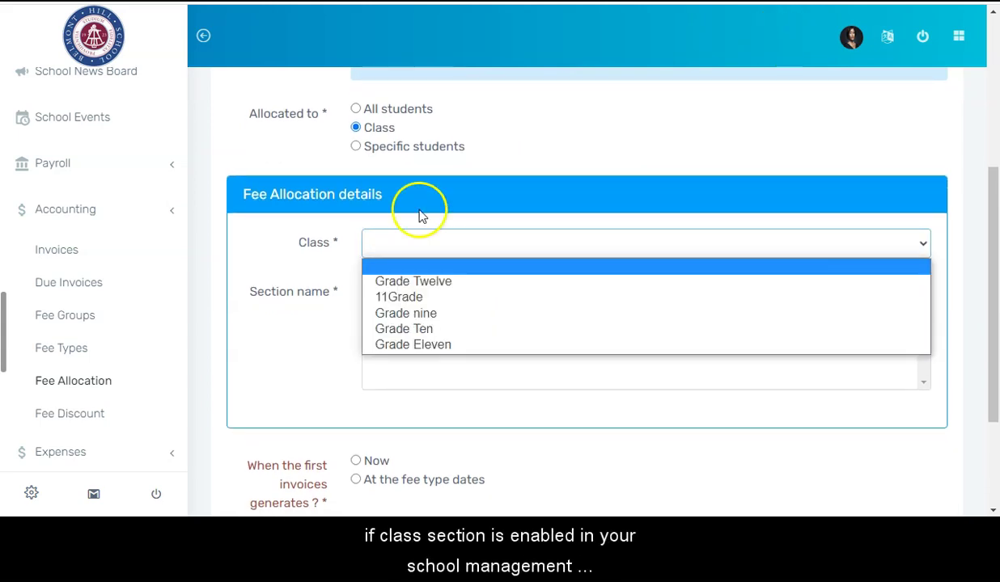
{"action": "left_click", "coordinate": [408, 311]}
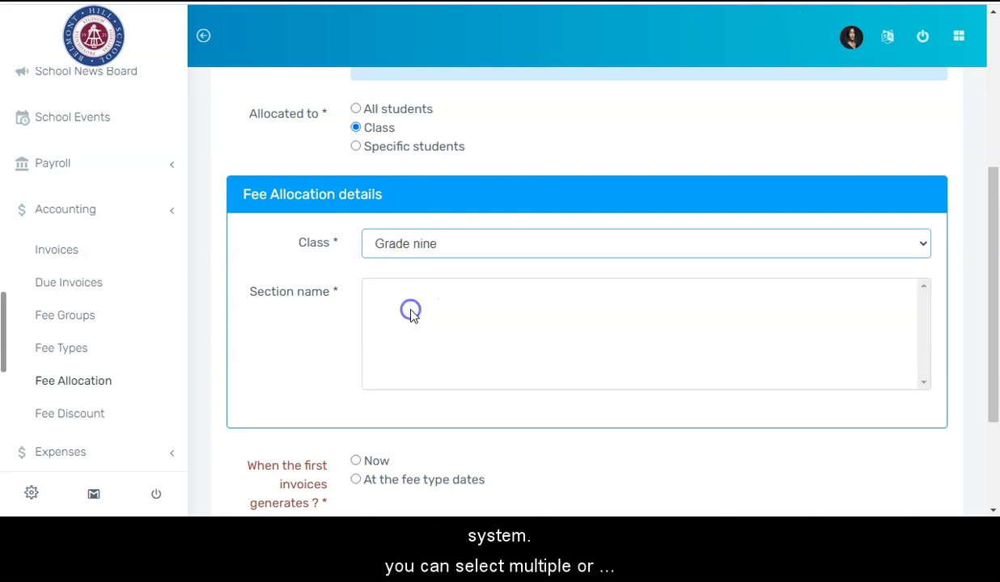
{"action": "left_click", "coordinate": [457, 304]}
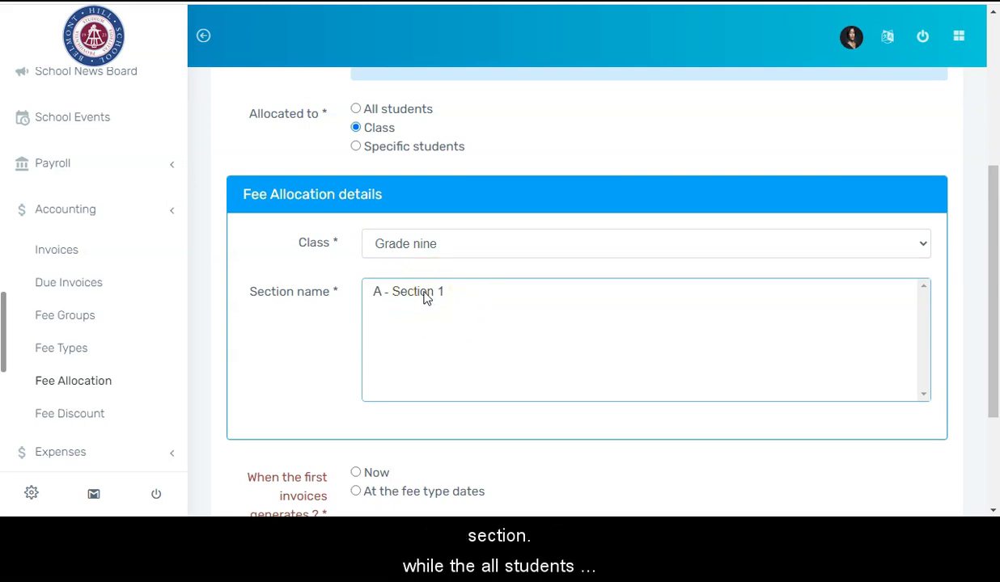
{"action": "left_click", "coordinate": [426, 298]}
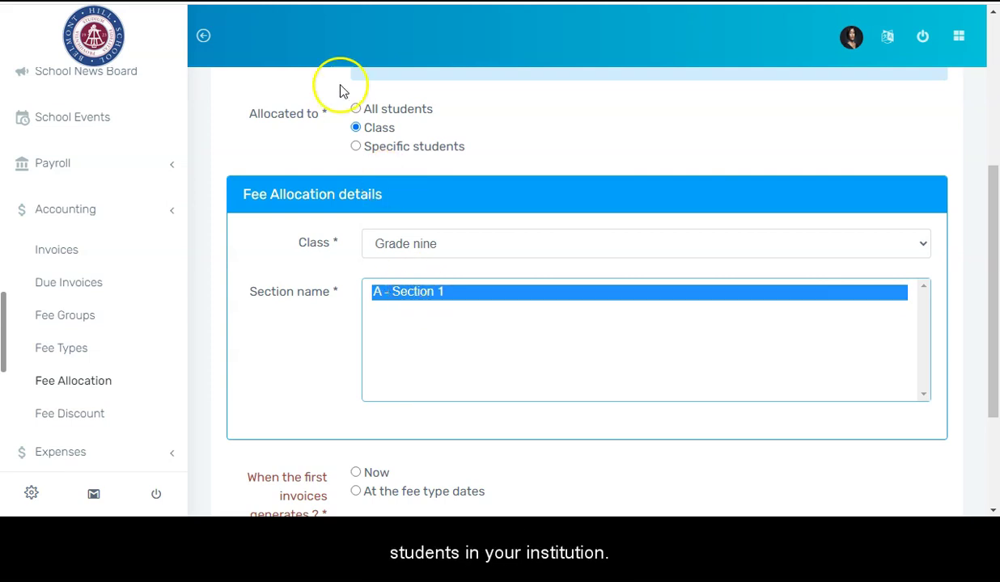
{"action": "left_click", "coordinate": [356, 112]}
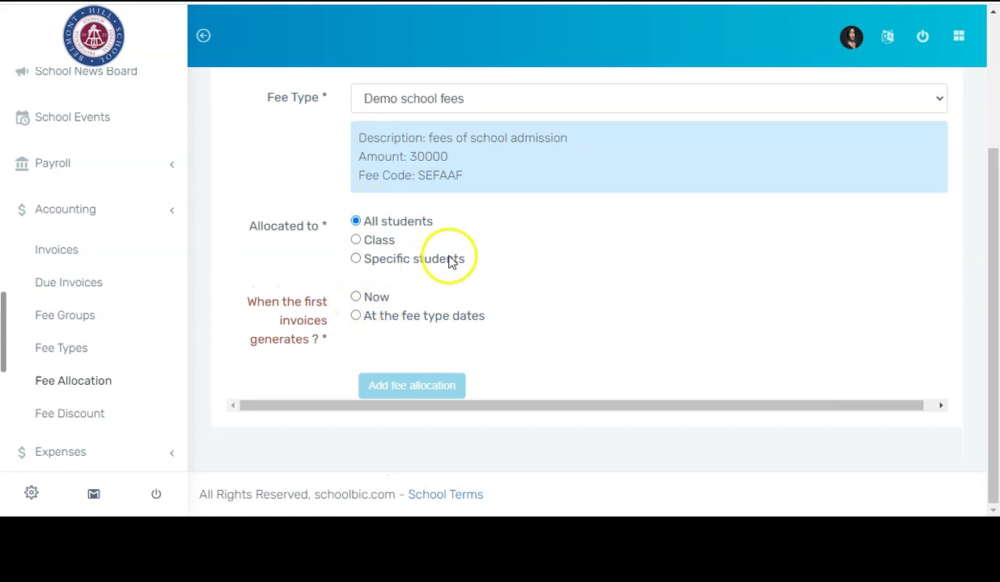
{"action": "left_click", "coordinate": [356, 240]}
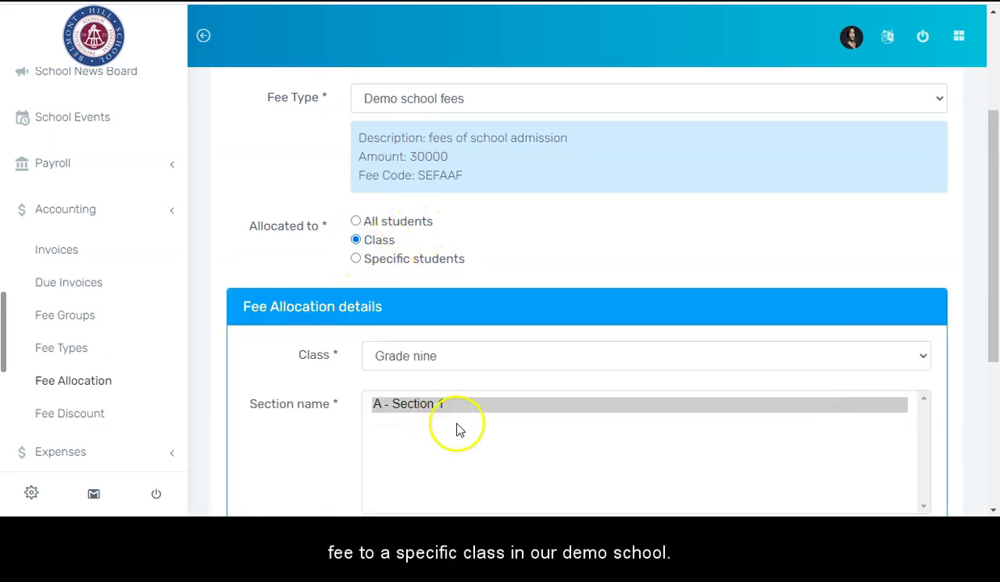
Set the first invoices to generate now and save the fee allocation
{"action": "scroll", "coordinate": [457, 429], "scroll_direction": "down", "scroll_amount": 3}
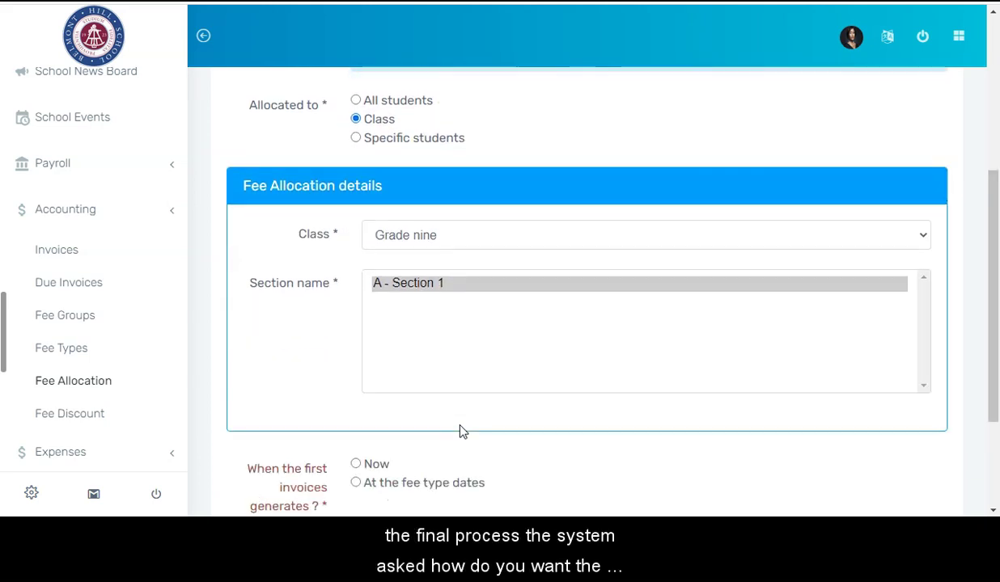
{"action": "scroll", "coordinate": [460, 431], "scroll_direction": "down", "scroll_amount": 3}
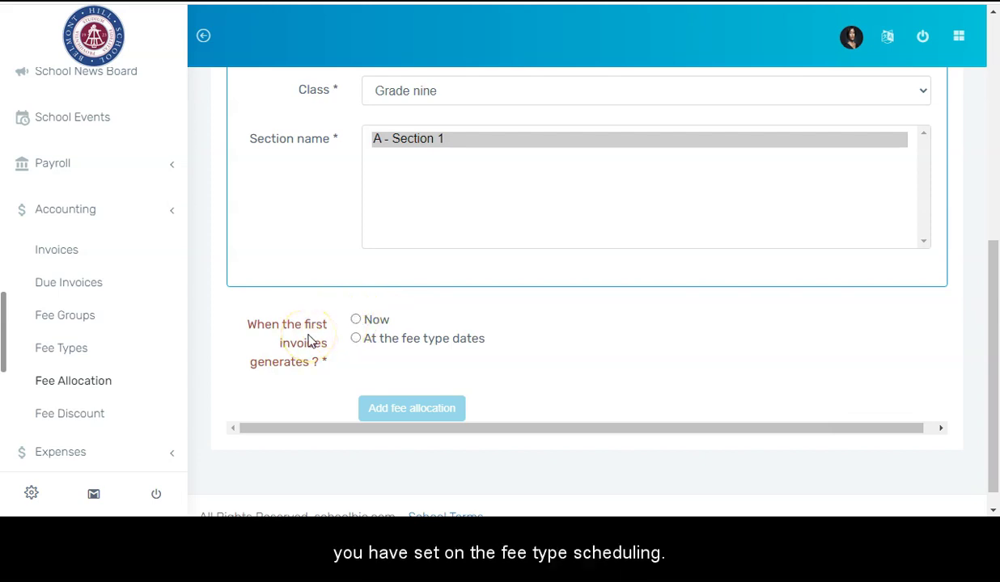
{"action": "left_click", "coordinate": [358, 320]}
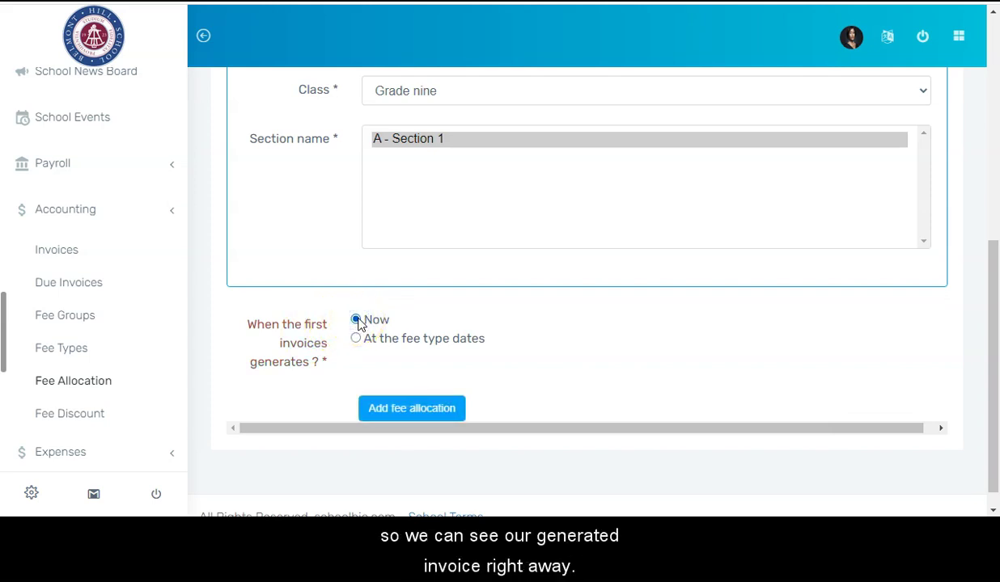
{"action": "left_click", "coordinate": [413, 406]}
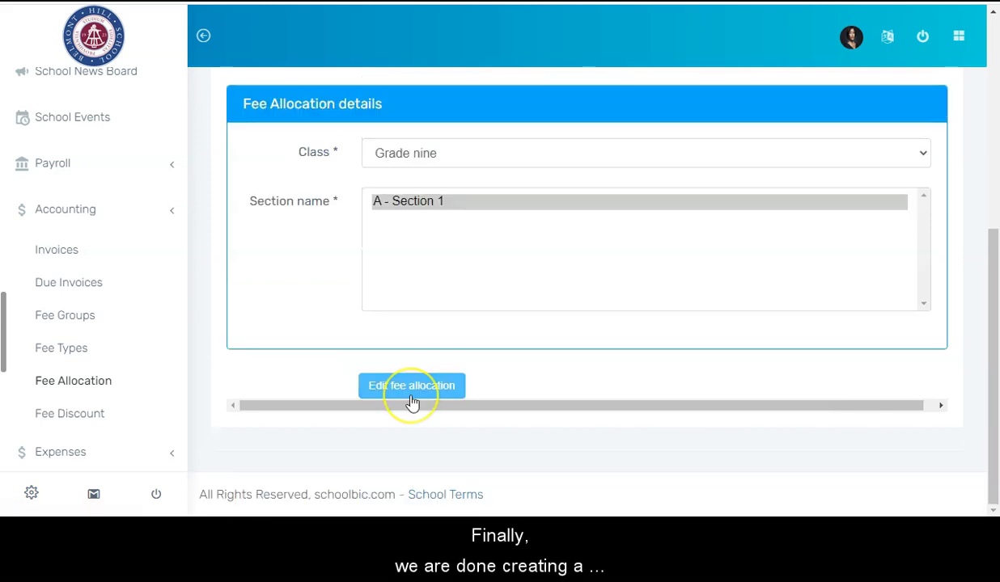
{"action": "left_click", "coordinate": [416, 392]}
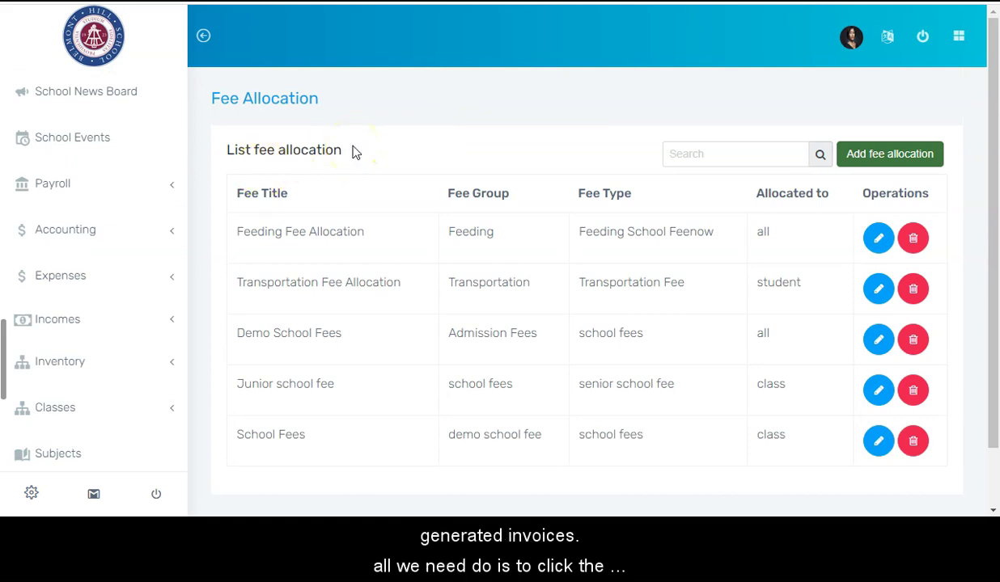
Open the accounting invoices list and look through the generated school fees invoices
{"action": "left_click", "coordinate": [159, 232]}
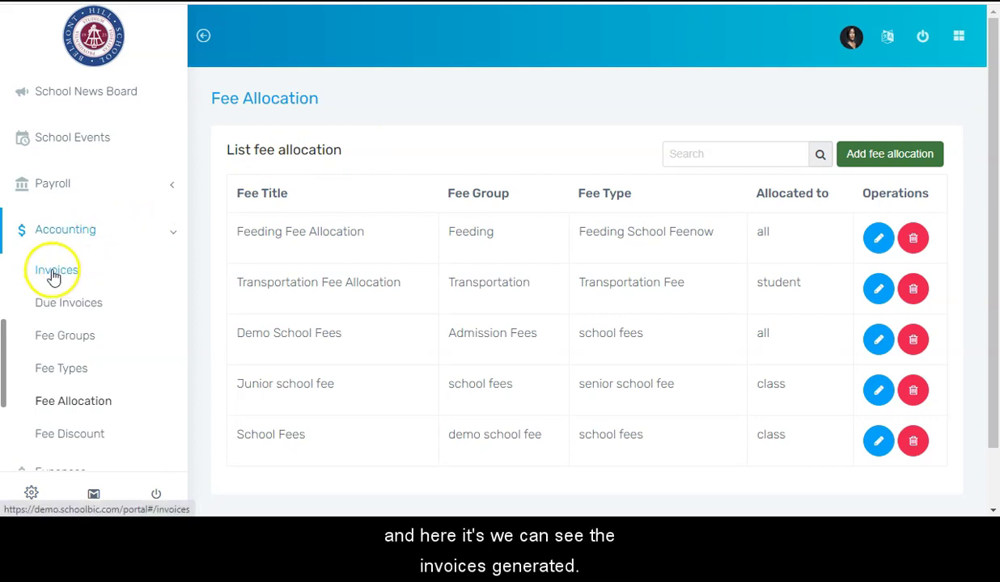
{"action": "left_click", "coordinate": [53, 276]}
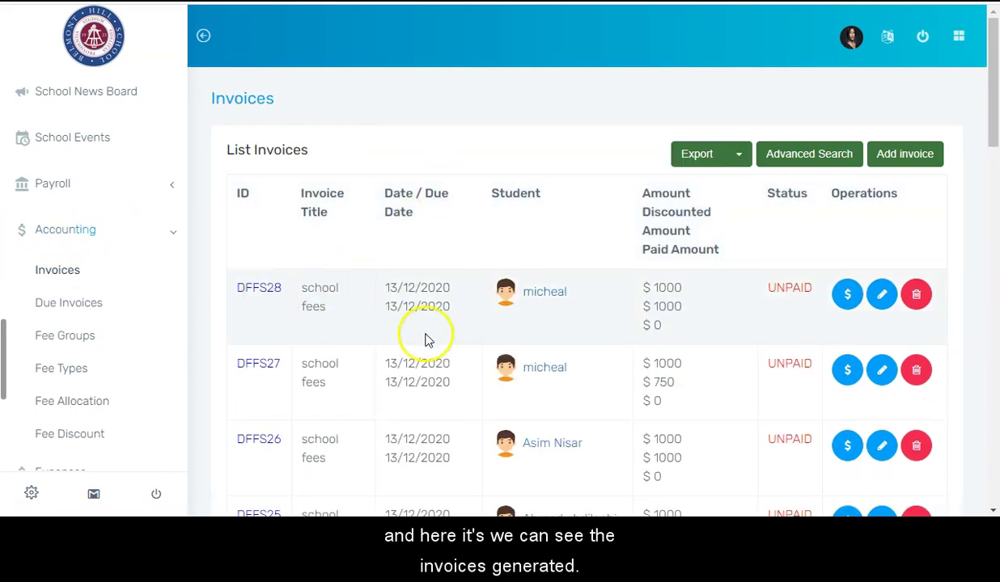
{"action": "scroll", "coordinate": [427, 339], "scroll_direction": "down", "scroll_amount": 2}
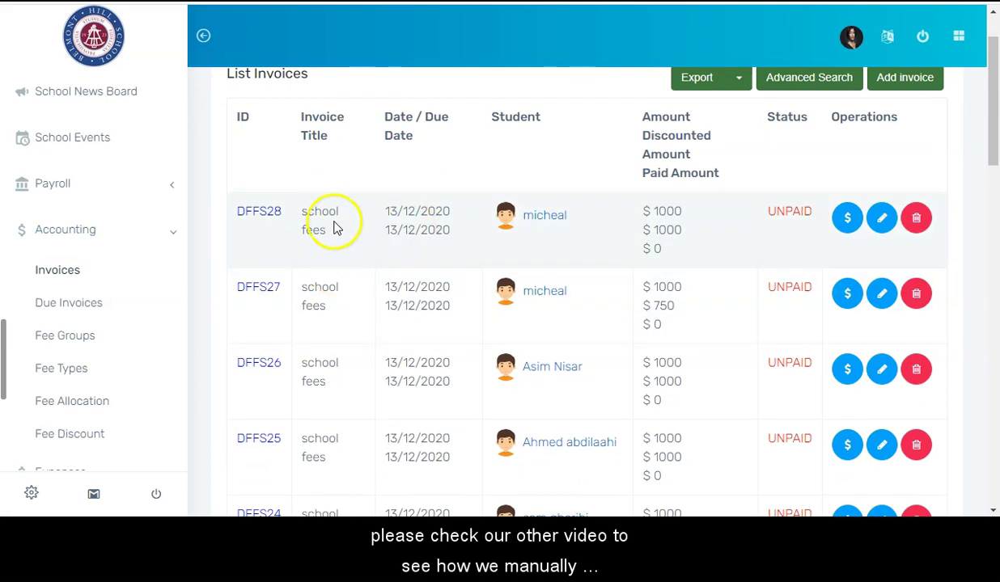
Open the first invoice in the list and examine its recipient, dates, amounts and payment section
{"action": "left_click", "coordinate": [259, 217]}
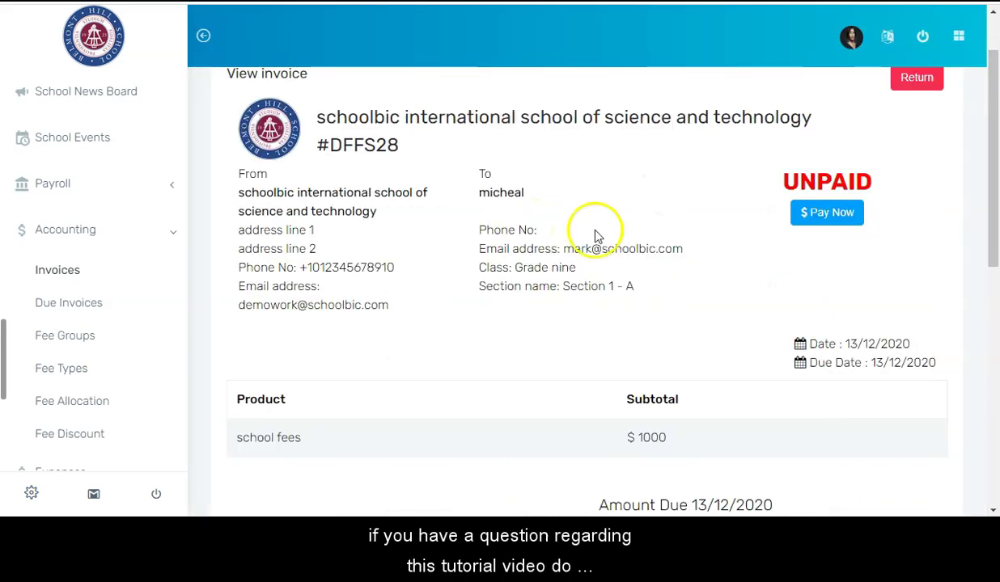
{"action": "scroll", "coordinate": [694, 233], "scroll_direction": "down", "scroll_amount": 2}
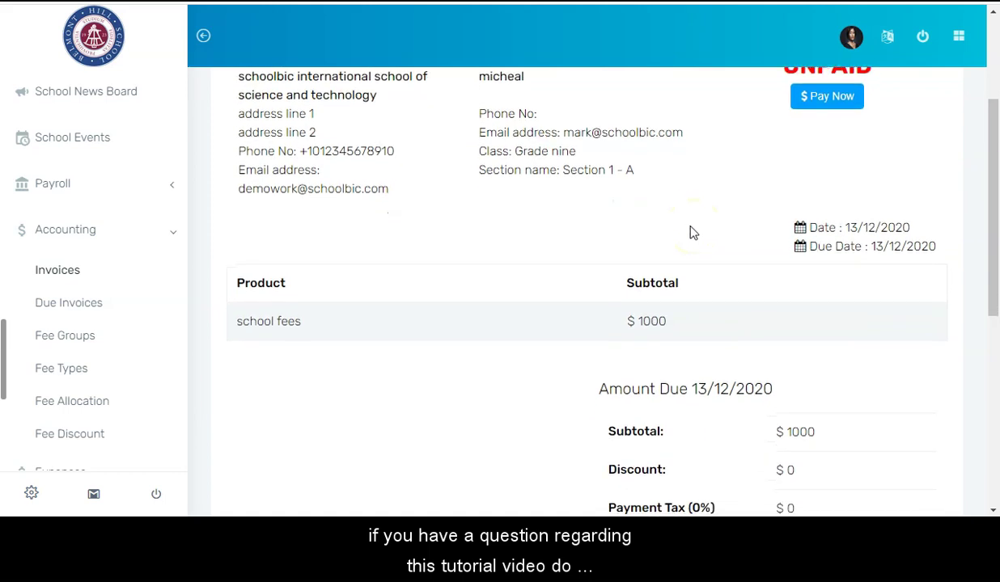
{"action": "scroll", "coordinate": [433, 298], "scroll_direction": "down", "scroll_amount": 6}
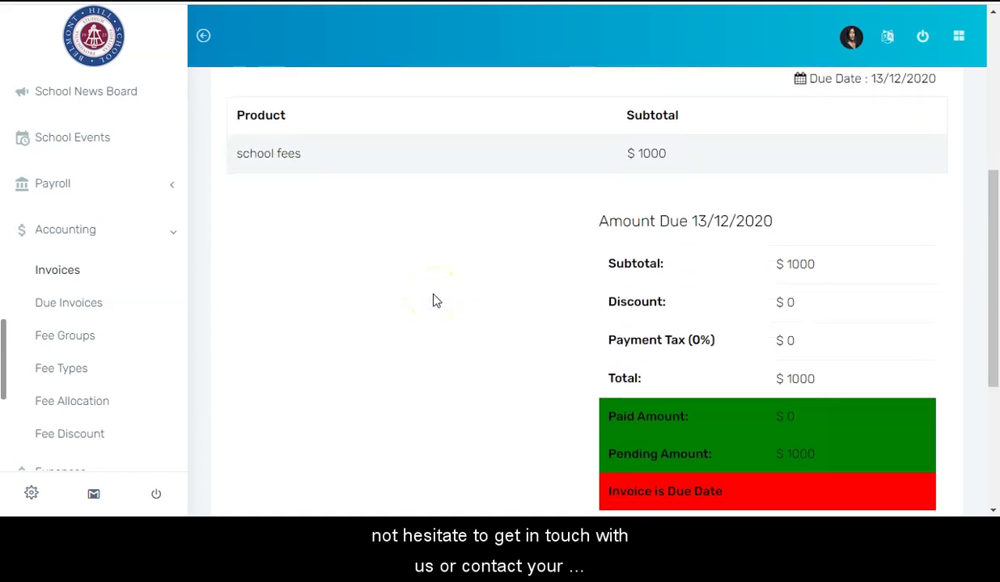
{"action": "scroll", "coordinate": [667, 265], "scroll_direction": "down", "scroll_amount": 1}
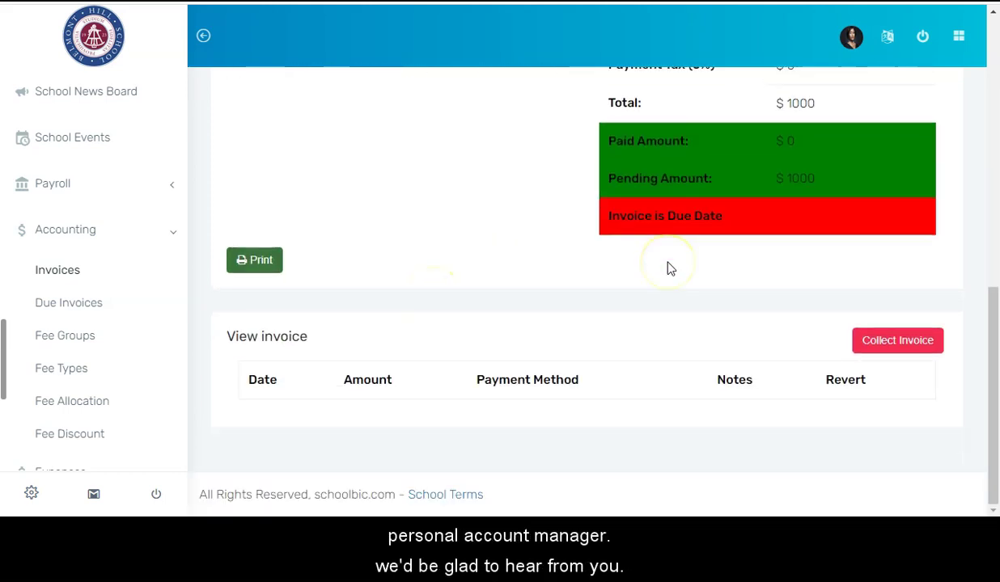
{"action": "scroll", "coordinate": [648, 265], "scroll_direction": "up", "scroll_amount": 4}
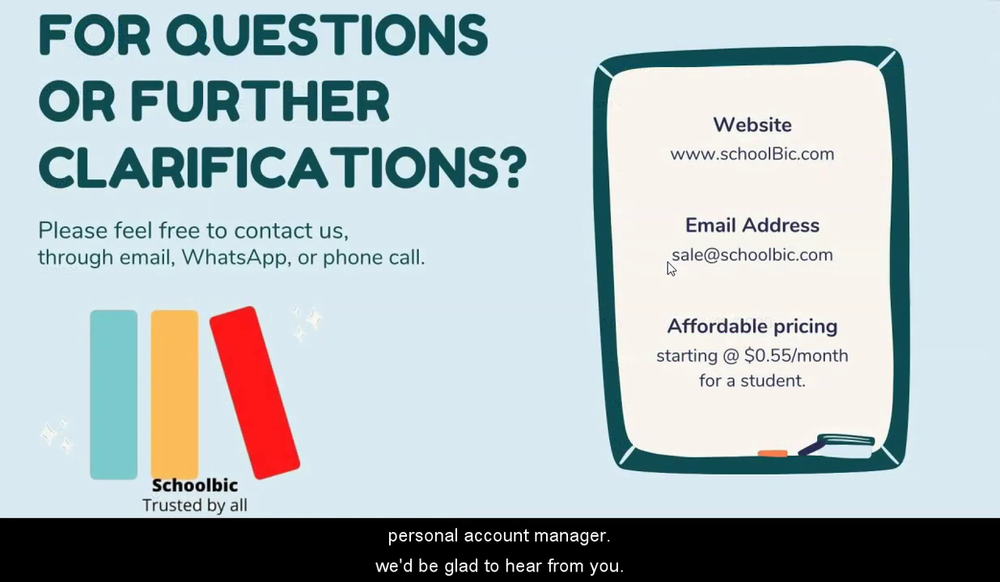